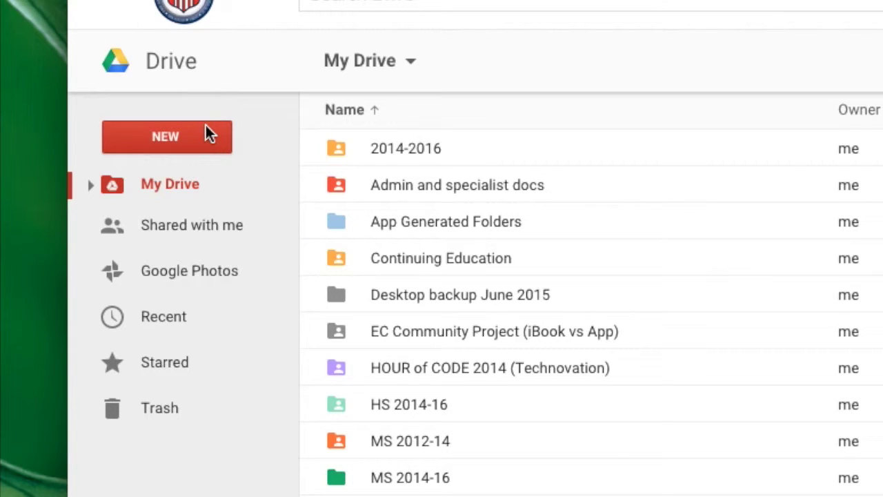
# Step: Show Drive's New menu with its More submenu listing Google Forms
pyautogui.click(172, 136)
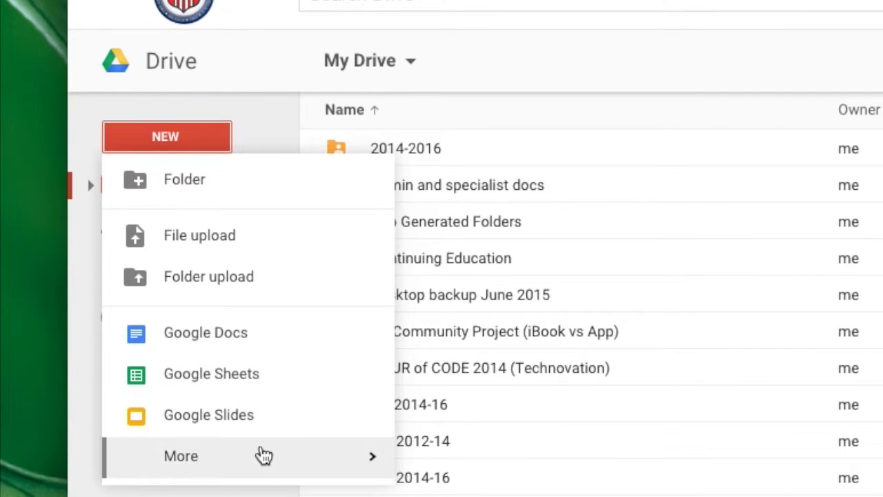
pyautogui.moveTo(256, 456)
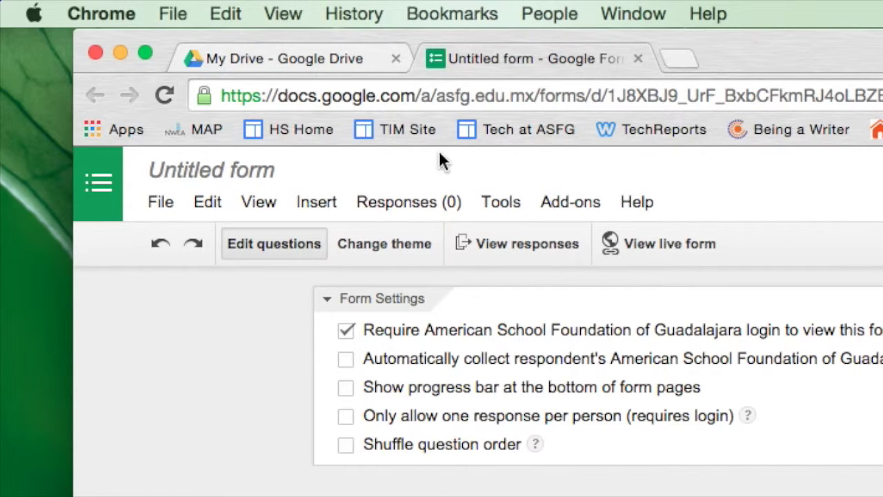
# Step: Rename the form 'Class Groups' and turn on automatic collection of respondents' usernames
pyautogui.click(249, 174)
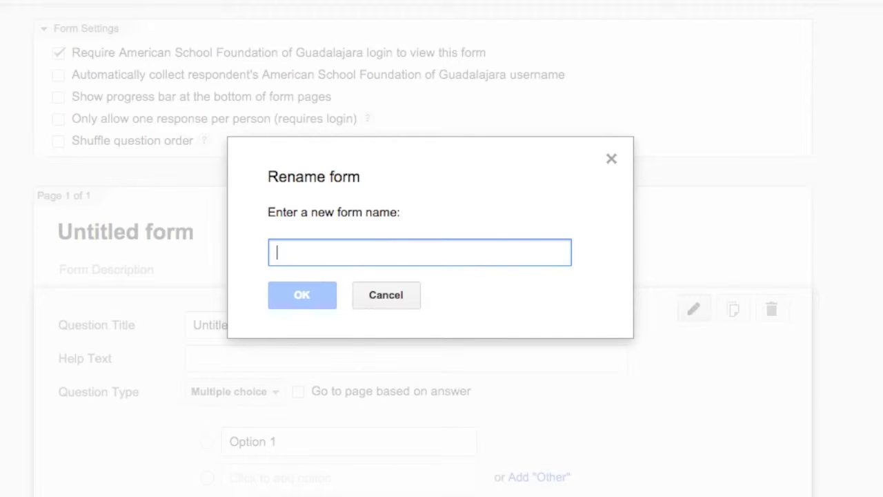
pyautogui.write('Clas')
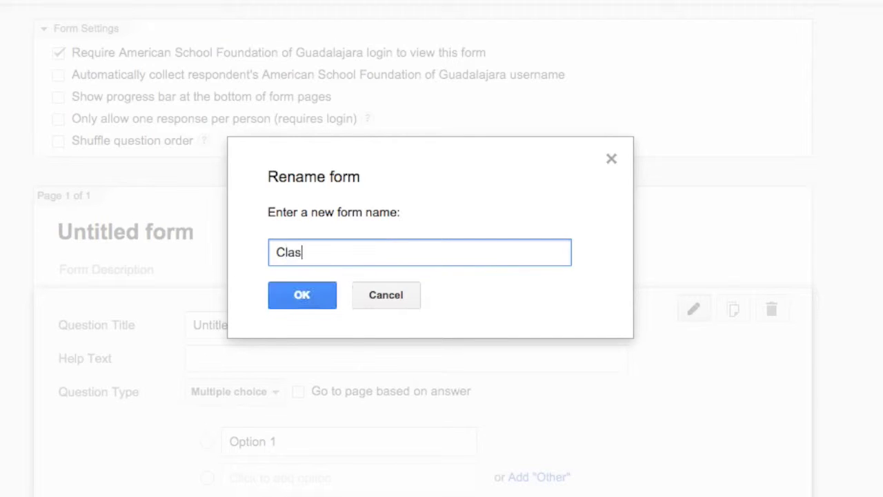
pyautogui.write('s Groups')
pyautogui.click(309, 296)
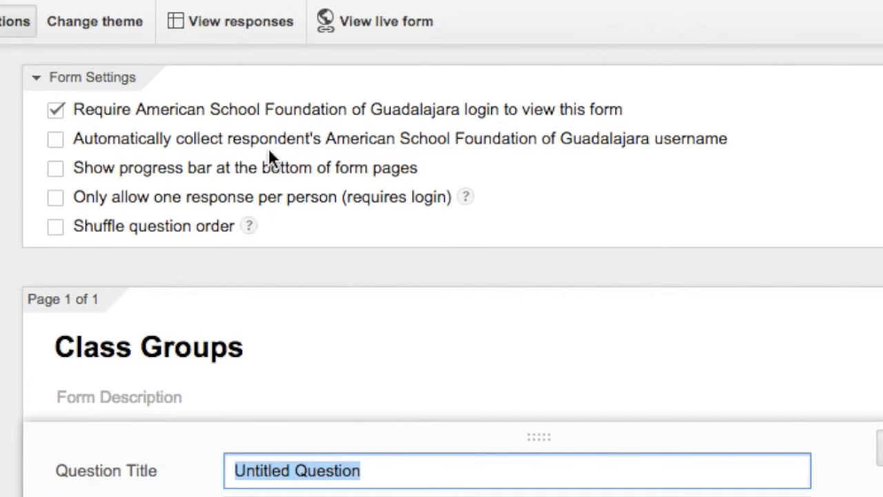
pyautogui.click(56, 139)
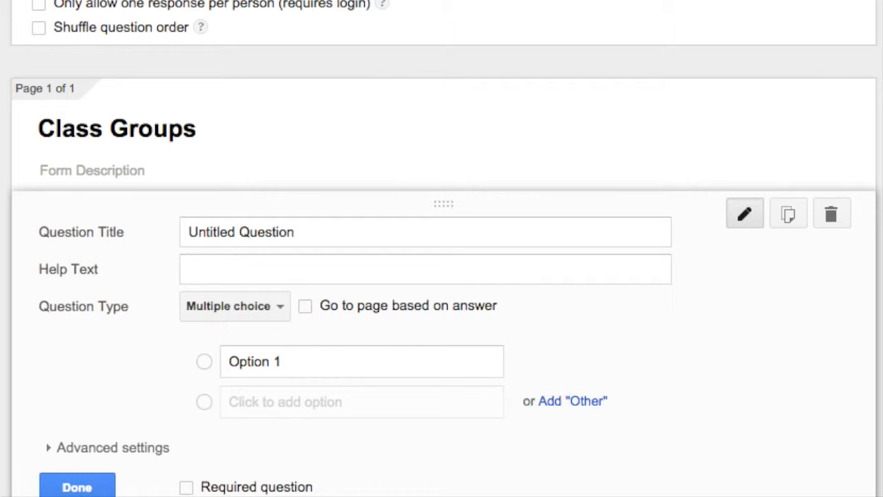
# Step: Title the first question 'First Name' and make it a required text question
pyautogui.tripleClick(333, 219)
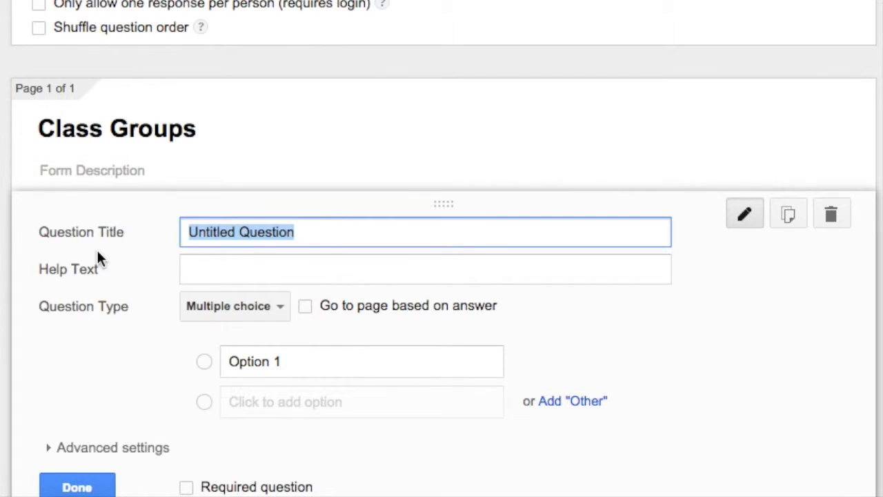
pyautogui.write('First')
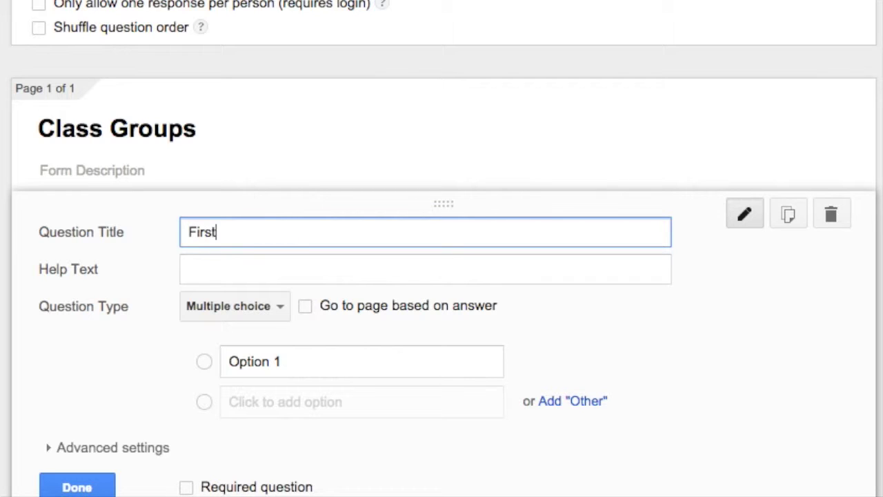
pyautogui.write(' Name')
pyautogui.click(240, 306)
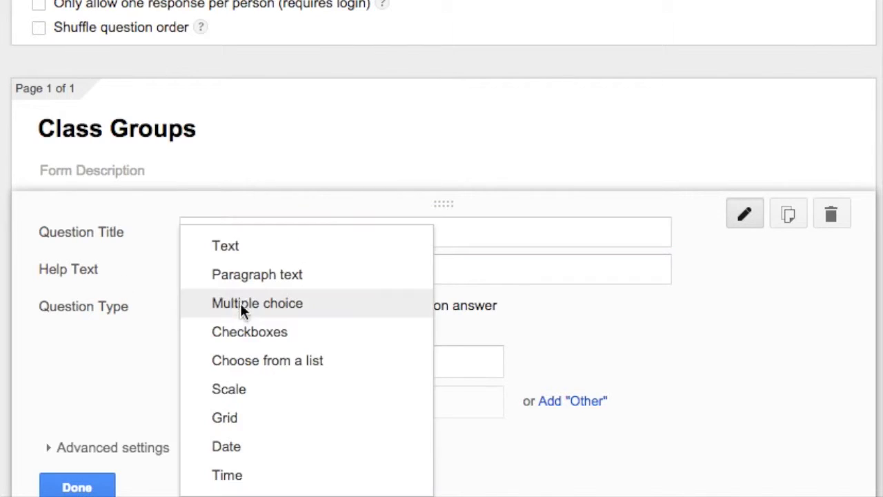
pyautogui.click(238, 250)
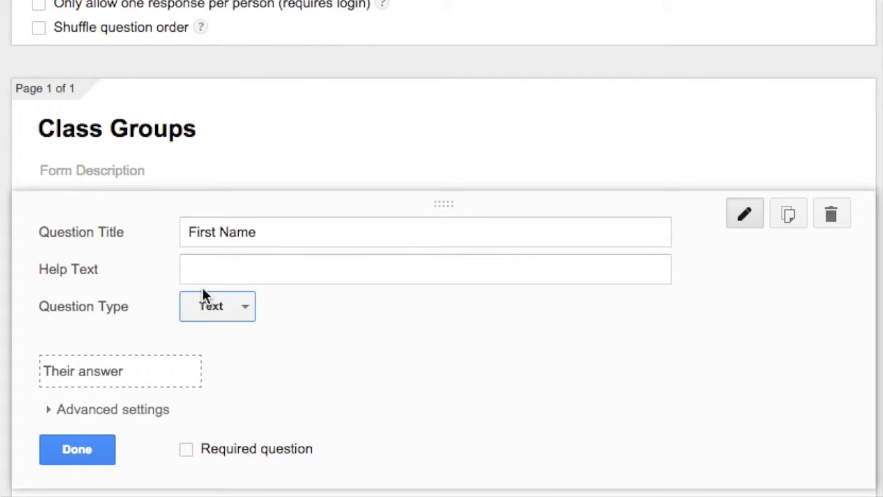
pyautogui.click(265, 454)
# Step: Add the help text 'Please enter the name you prefer.' and finish the question
pyautogui.click(366, 263)
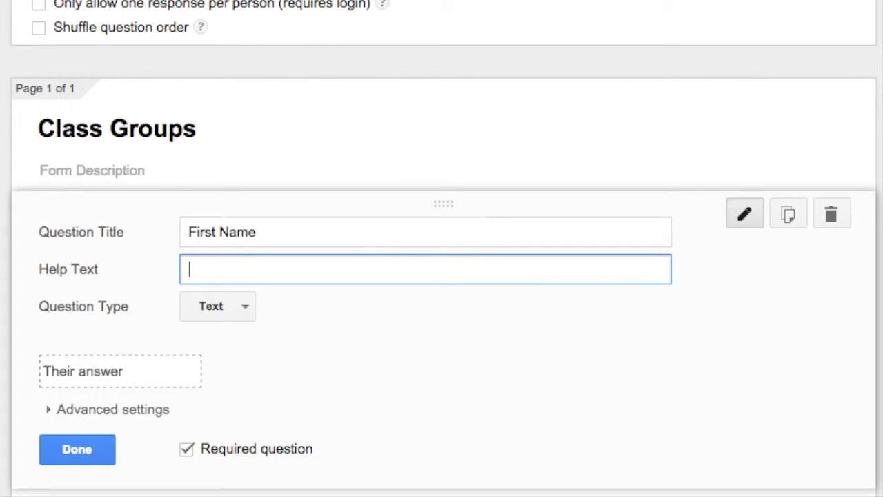
pyautogui.write('Please use the')
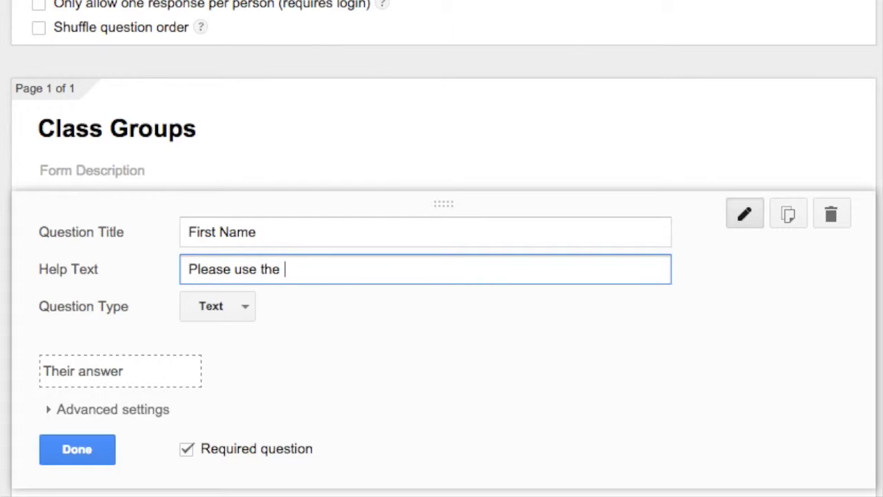
pyautogui.press('BackSpace')
pyautogui.press('BackSpace')
pyautogui.press('BackSpace')
pyautogui.press('BackSpace')
pyautogui.press('BackSpace')
pyautogui.press('BackSpace')
pyautogui.press('BackSpace')
pyautogui.press('BackSpace')
pyautogui.write('enter the ')
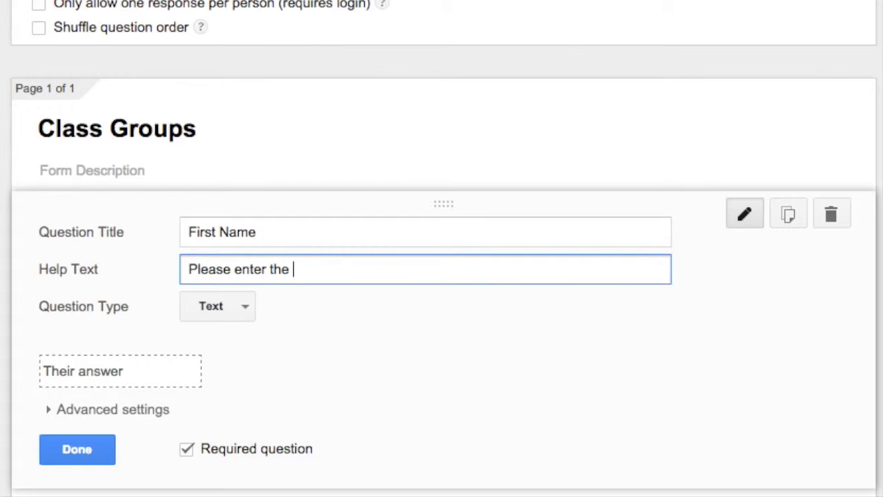
pyautogui.write('name you prefer.')
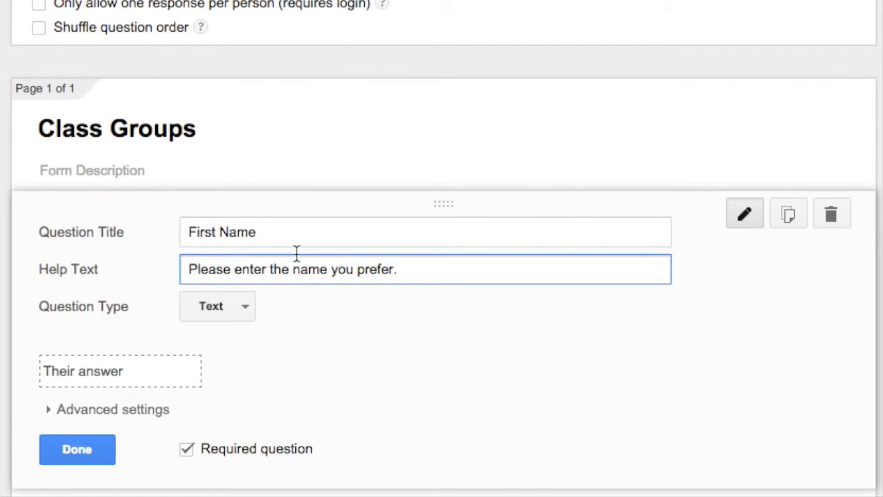
pyautogui.click(61, 452)
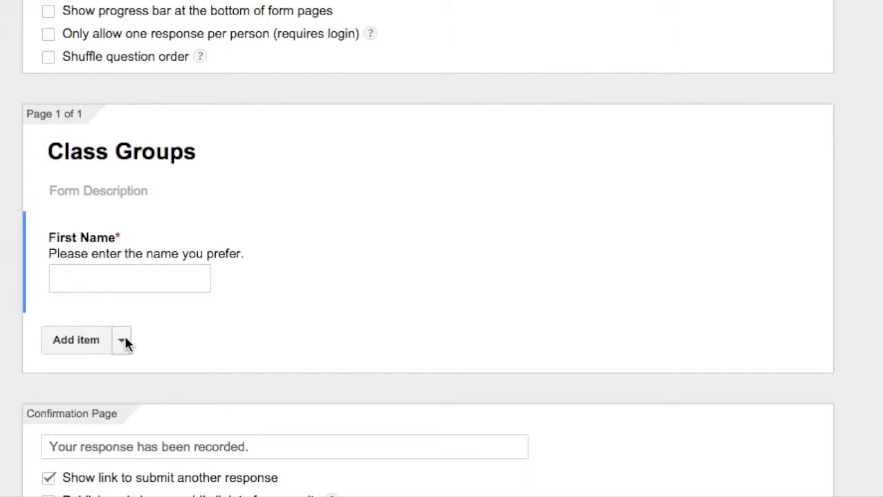
# Step: Add a required text question titled 'Last Name' after First Name
pyautogui.click(122, 340)
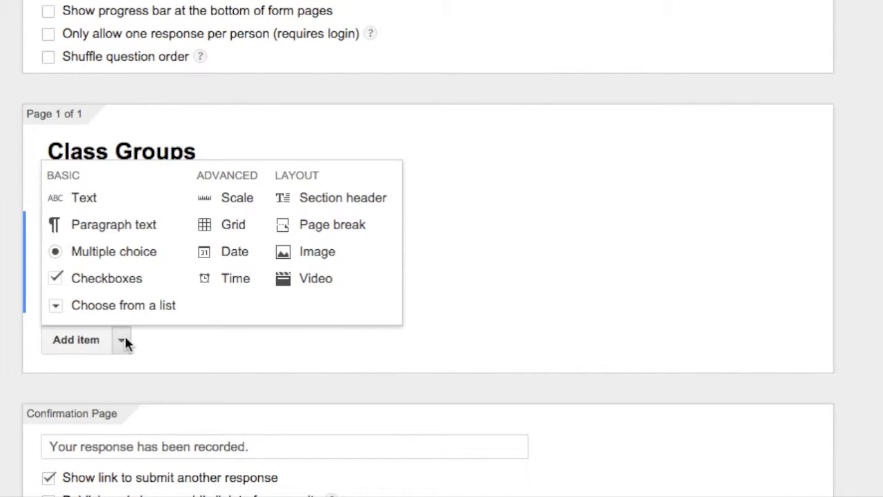
pyautogui.click(118, 197)
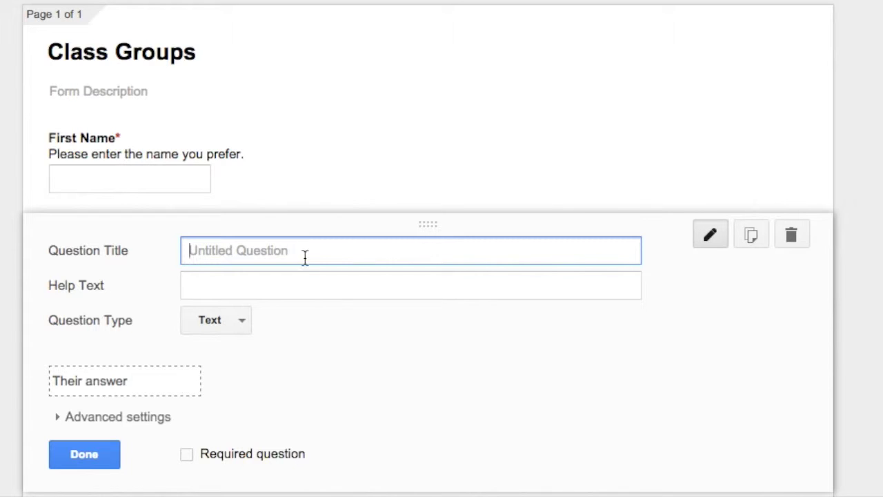
pyautogui.write('Last Name')
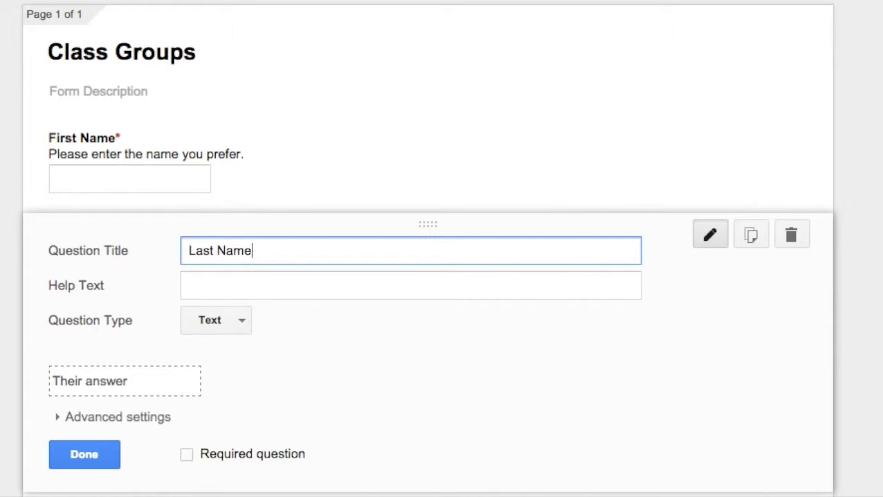
pyautogui.click(204, 459)
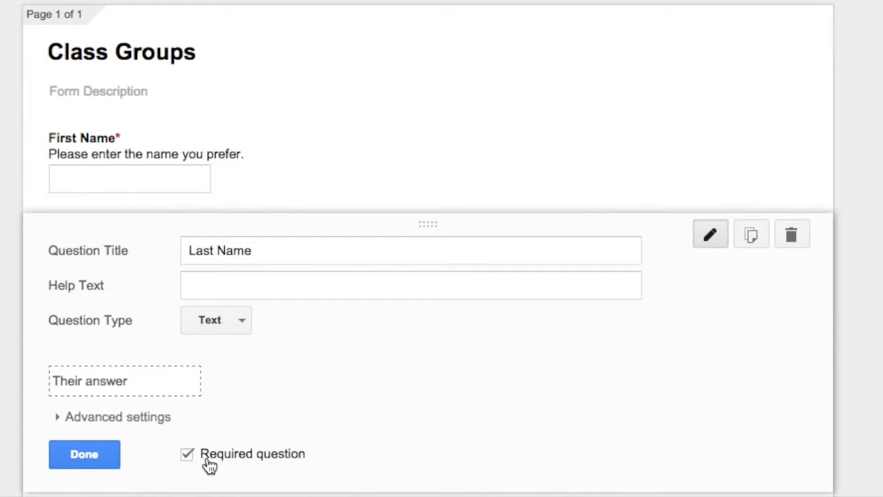
pyautogui.click(92, 464)
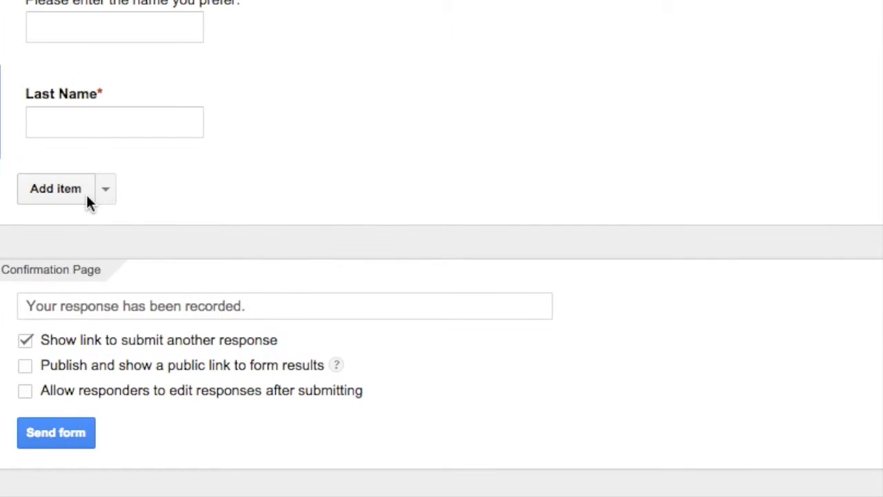
pyautogui.click(106, 190)
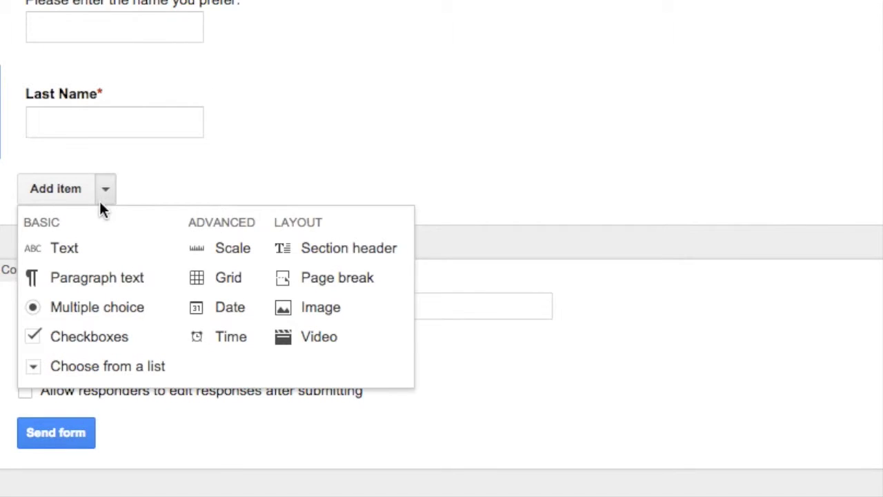
# Step: Add a multiple-choice question titled 'Which class period do you have Language Arts?'
pyautogui.click(128, 306)
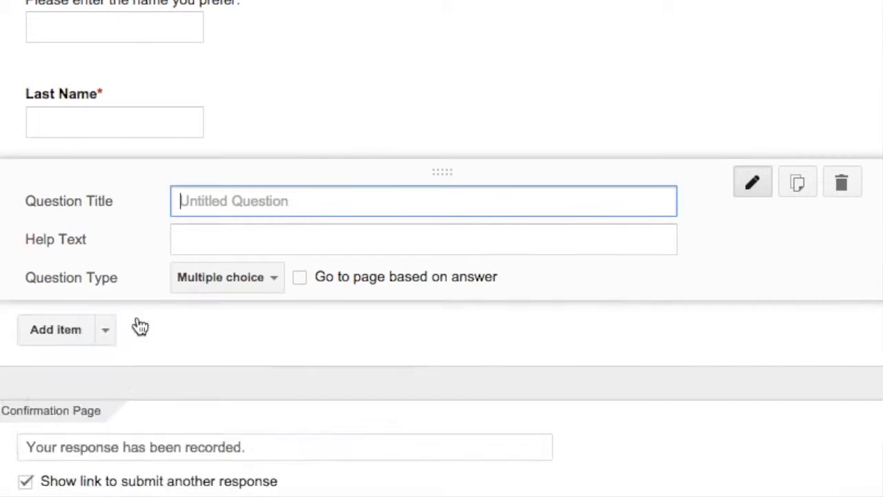
pyautogui.write('Which')
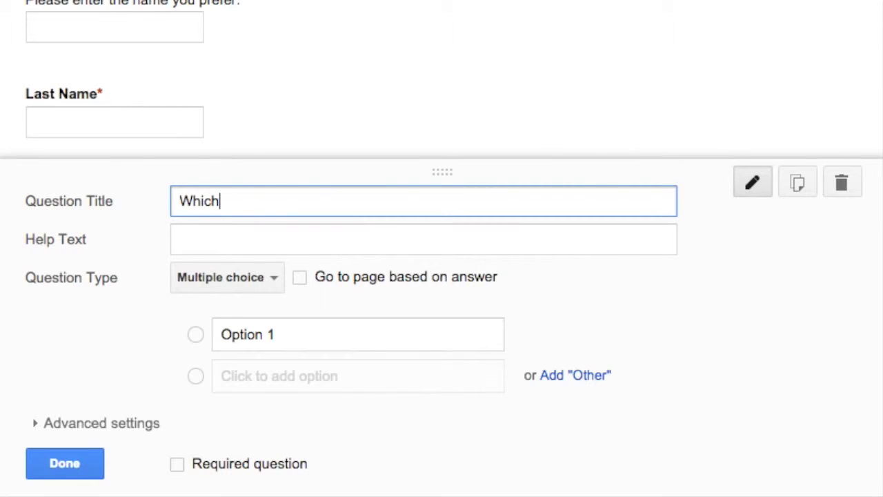
pyautogui.write(' class b')
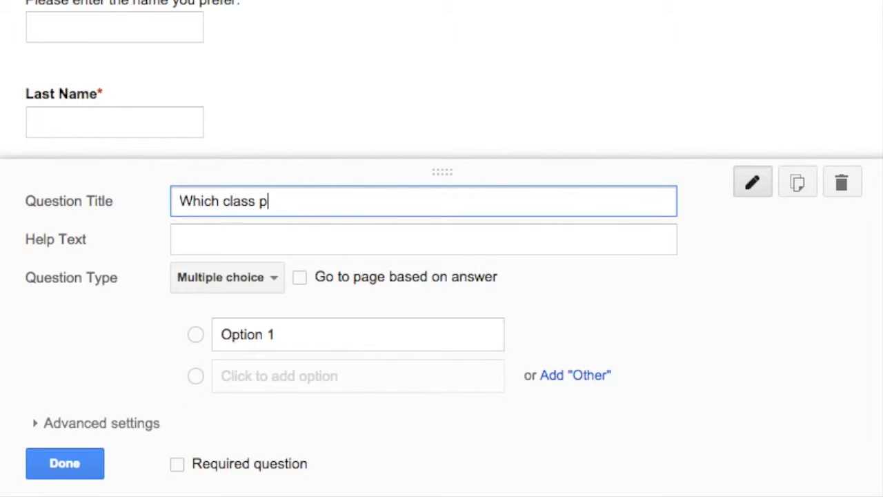
pyautogui.write('eriod d')
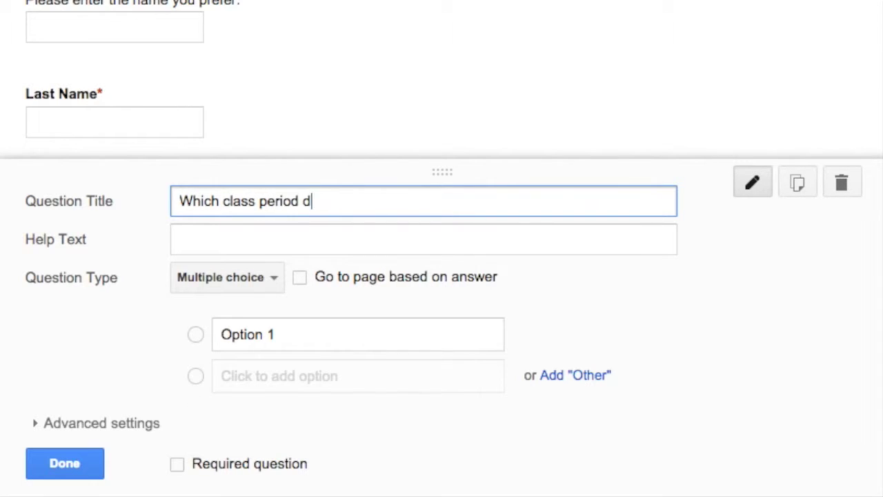
pyautogui.write('o you have La')
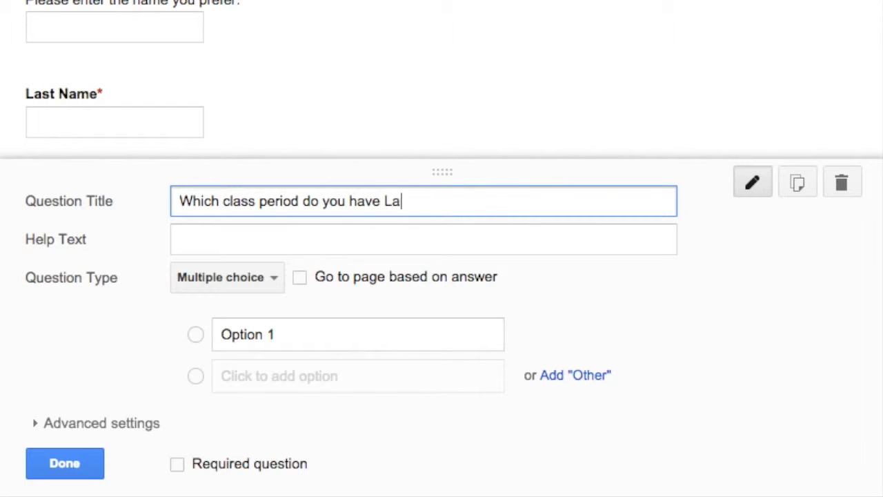
pyautogui.write('nguage Art')
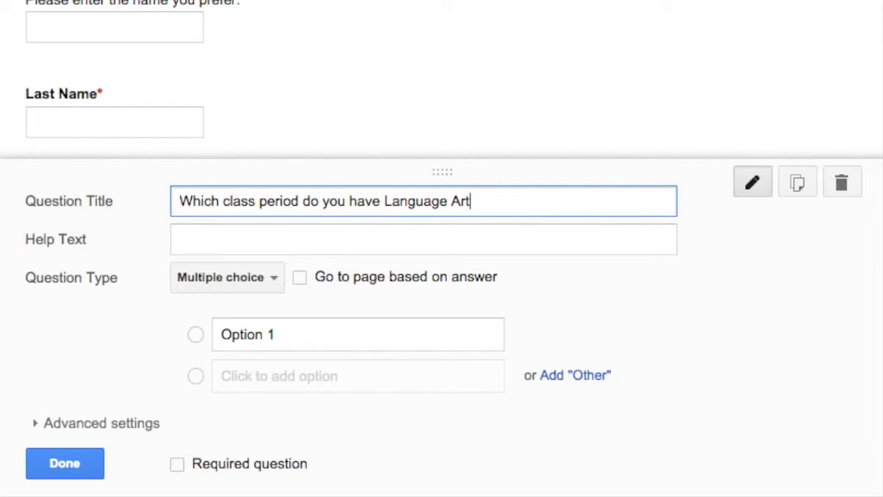
pyautogui.write('s?')
# Step: Give it the choices 1st, 3rd, 4th and 8th and make it required
pyautogui.click(307, 337)
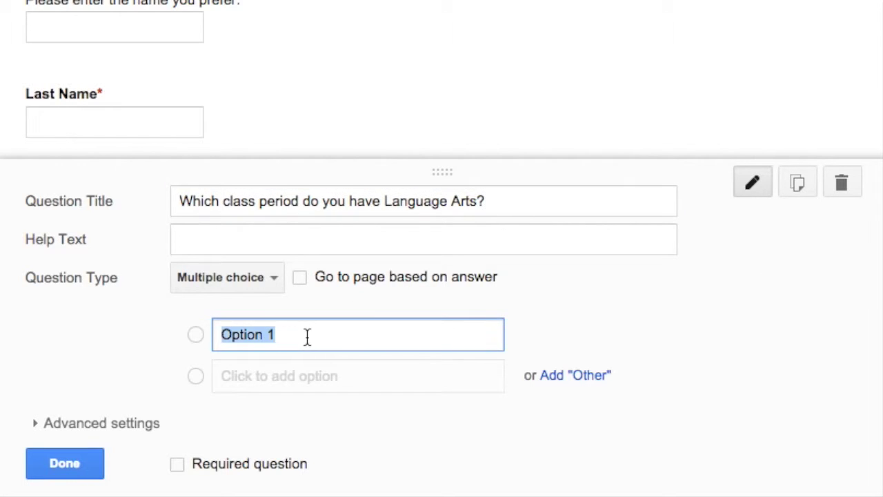
pyautogui.write('1st')
pyautogui.press('Tab')
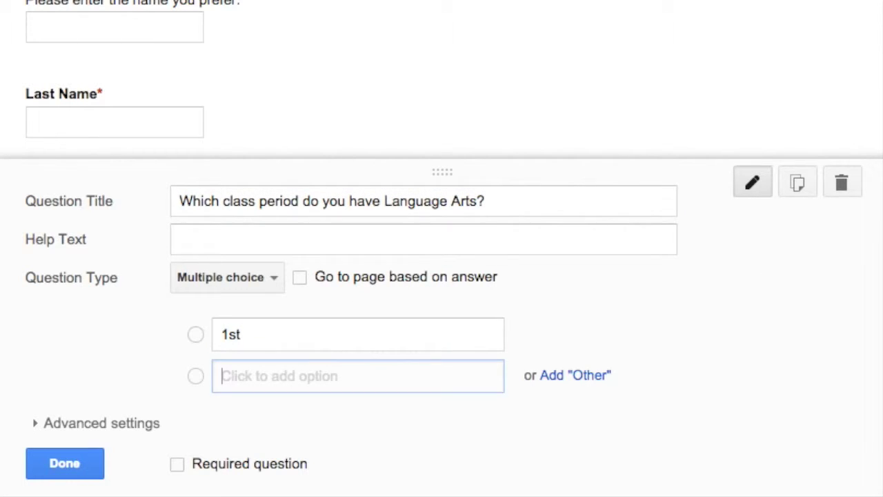
pyautogui.write('3rd')
pyautogui.press('Tab')
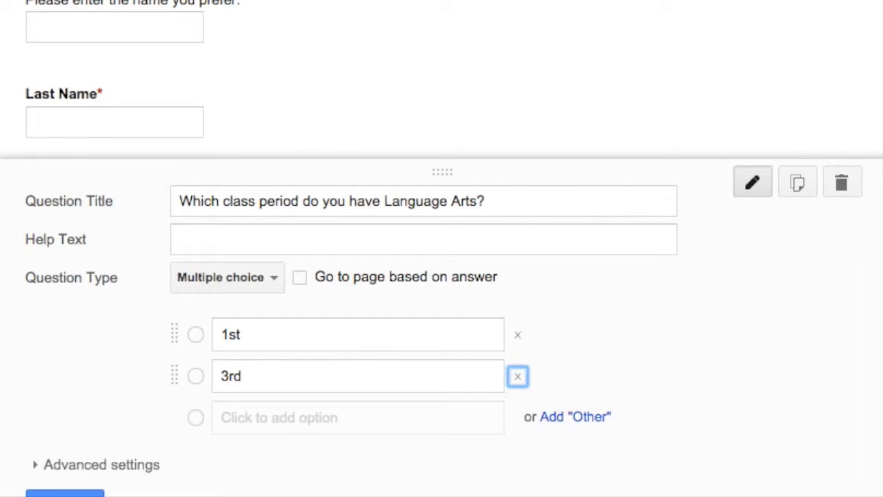
pyautogui.press('Tab')
pyautogui.write('4th')
pyautogui.press('Tab')
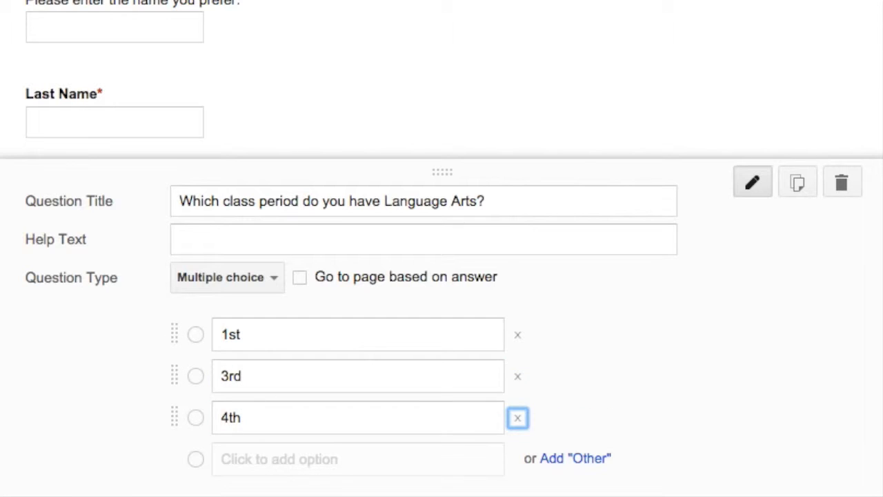
pyautogui.press('Tab')
pyautogui.write('8th')
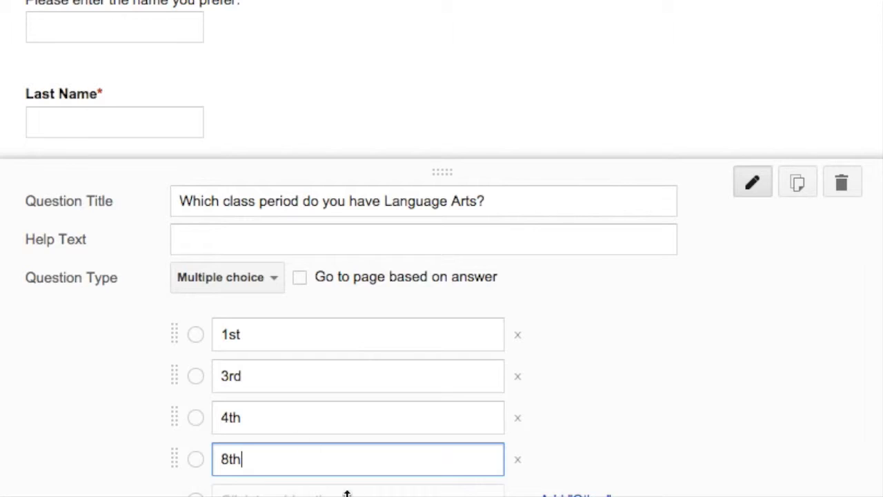
pyautogui.scroll(-3, 426, 416)
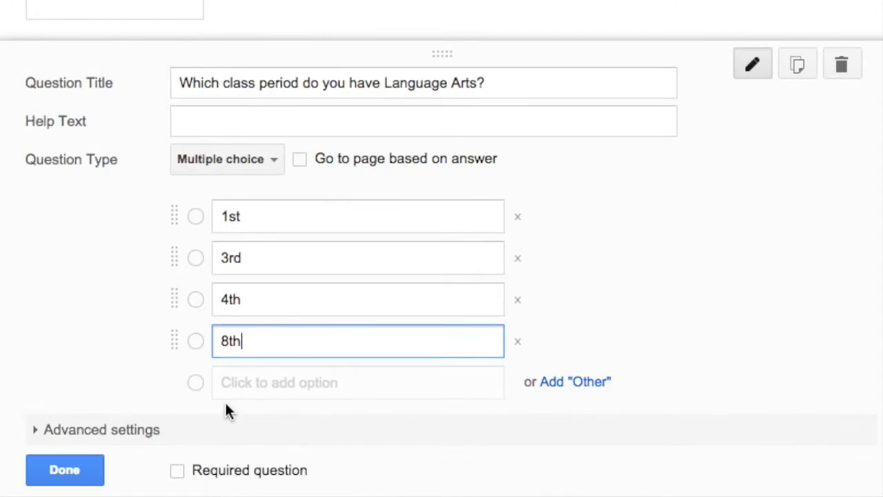
pyautogui.click(248, 470)
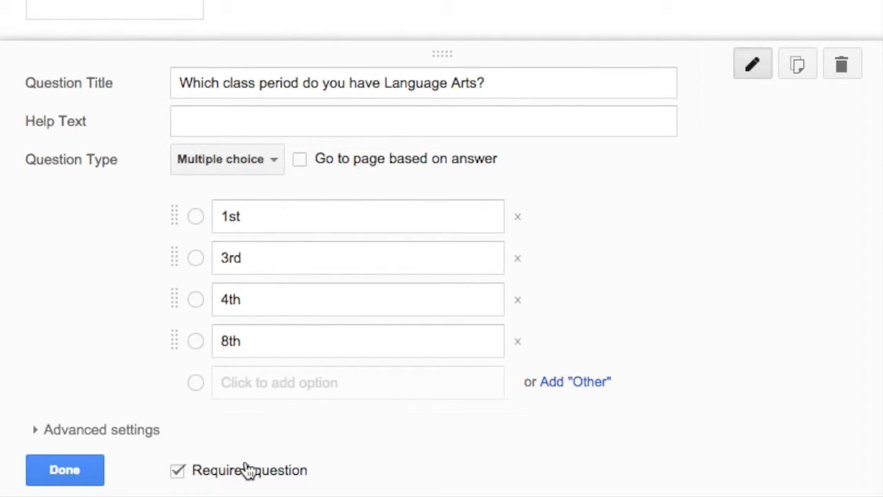
pyautogui.click(95, 473)
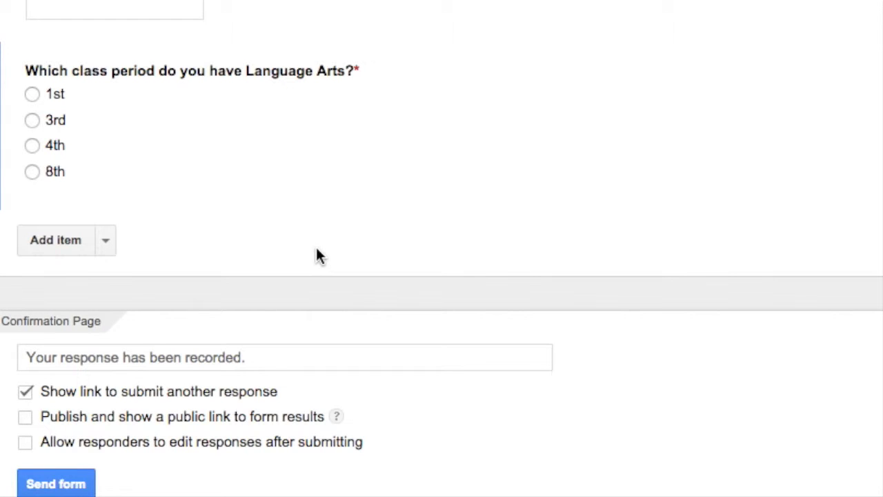
# Step: Scroll back up through the finished form to its Class Groups title
pyautogui.scroll(2, 317, 250)
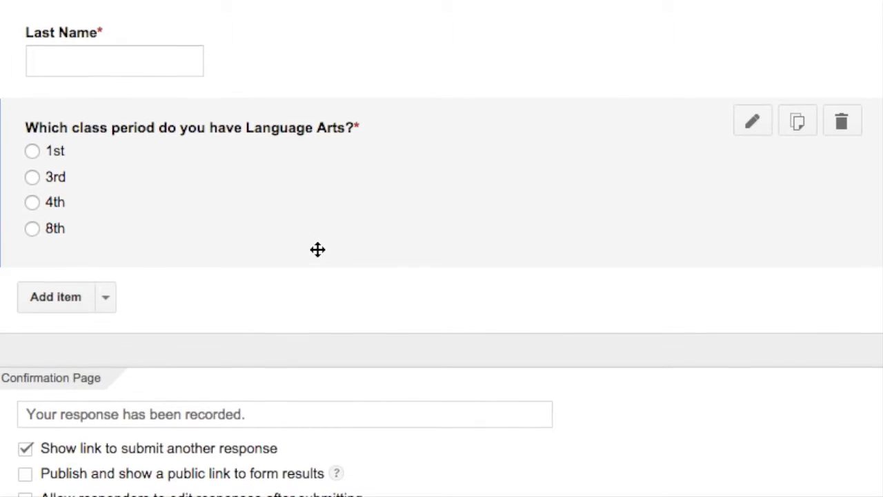
pyautogui.scroll(5, 318, 249)
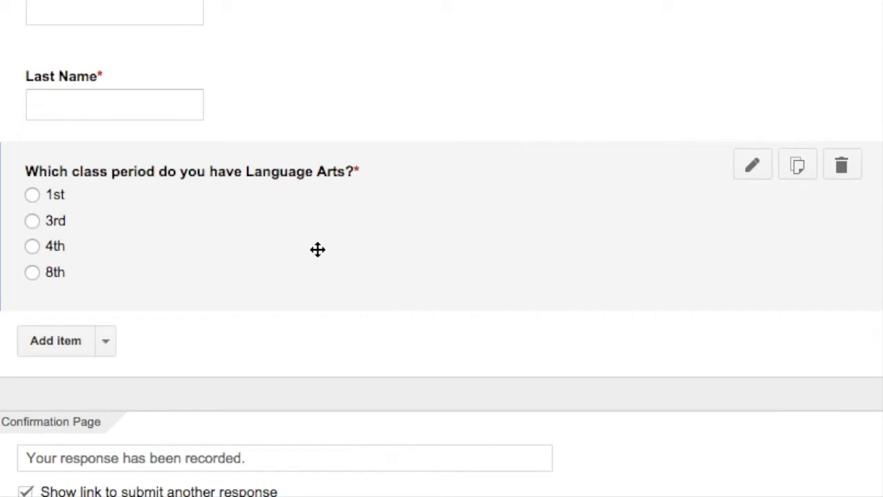
pyautogui.scroll(1, 318, 249)
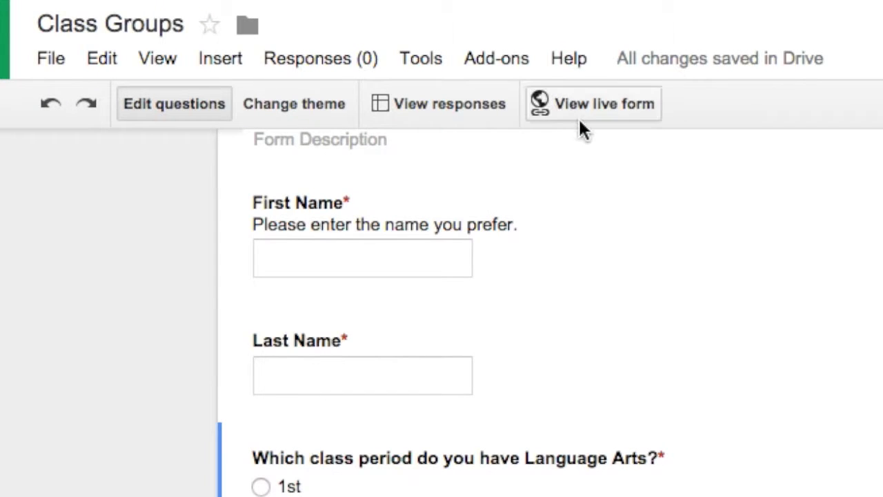
pyautogui.scroll(3, 615, 207)
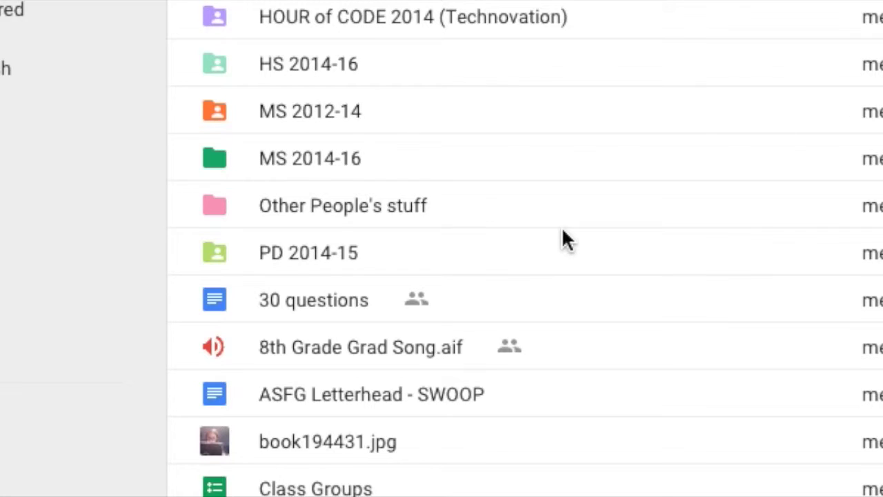
# Step: Scroll down the My Drive list to find the Class Groups (Responses) spreadsheet
pyautogui.scroll(-3, 562, 239)
pyautogui.scroll(-3, 564, 239)
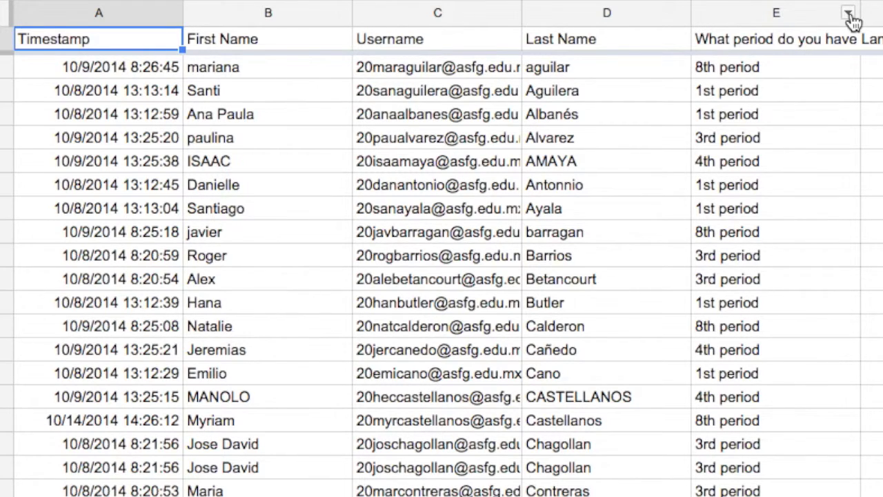
# Step: Sort the sheet A→Z by class period and copy the 1st-period students' usernames
pyautogui.click(849, 14)
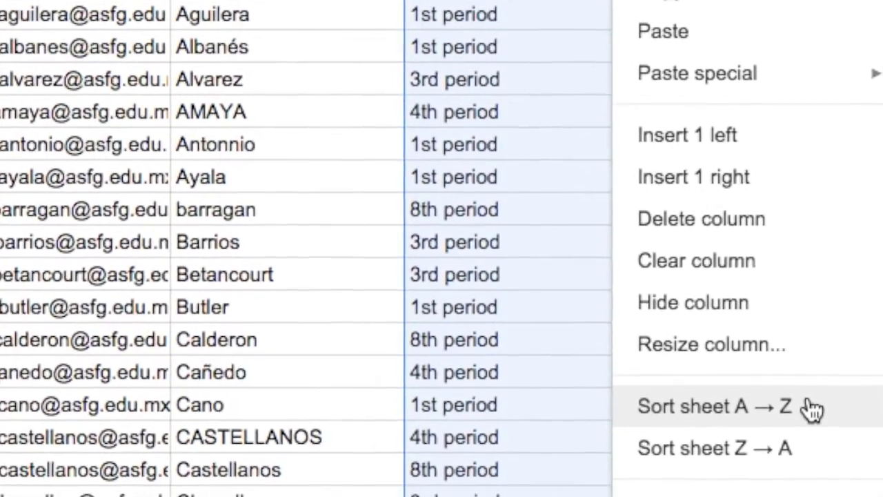
pyautogui.click(813, 417)
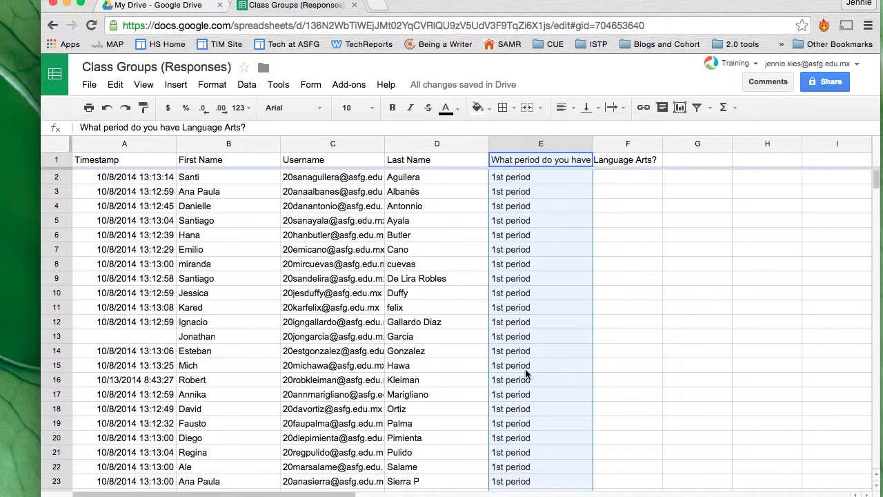
pyautogui.scroll(-3, 545, 371)
pyautogui.click(533, 394)
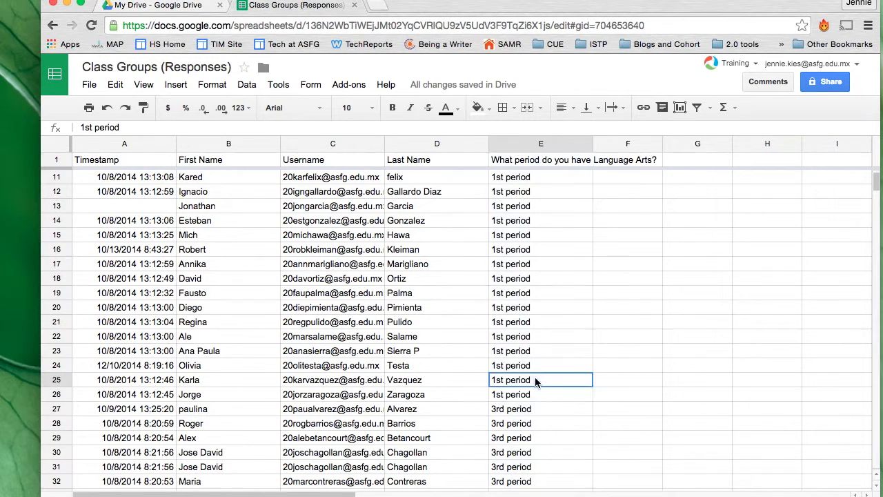
pyautogui.click(348, 395)
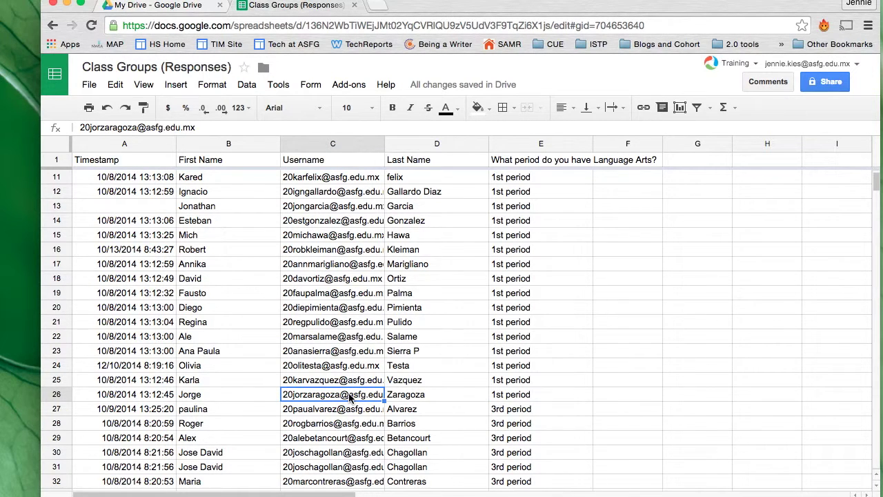
pyautogui.scroll(3, 350, 397)
pyautogui.keyDown('shift'); pyautogui.click(343, 179); pyautogui.keyUp('shift')
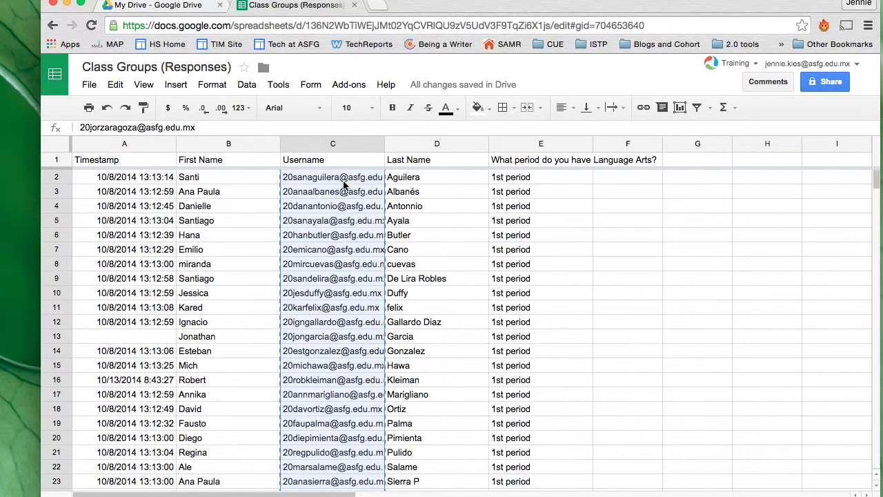
pyautogui.rightClick(344, 183)
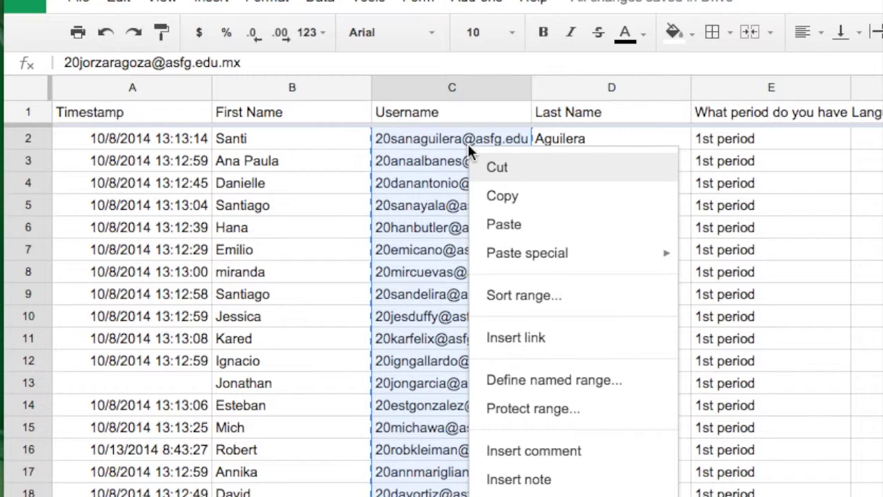
pyautogui.click(521, 198)
# Step: Open Google Contacts in a new browser tab
pyautogui.hotkey('ctrl', 't')
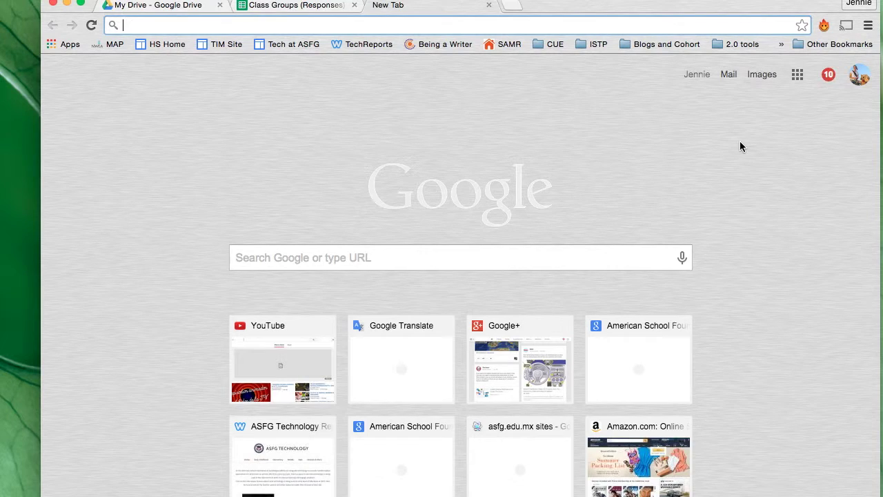
pyautogui.click(798, 76)
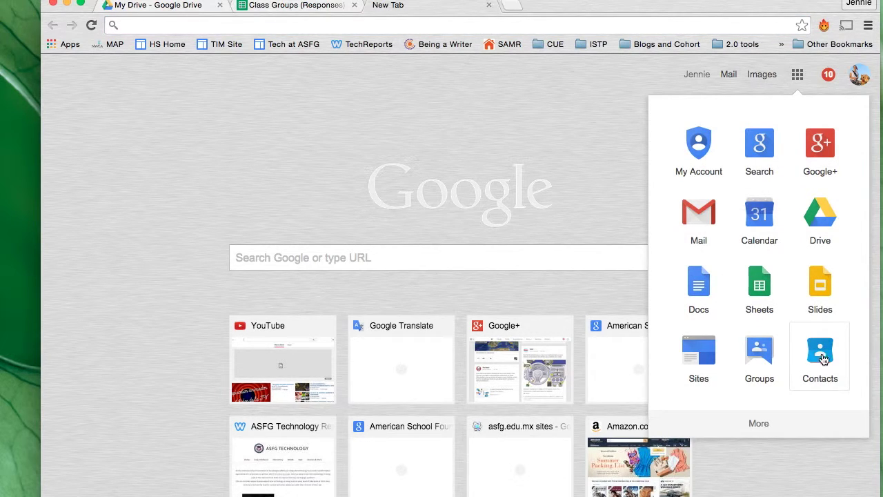
pyautogui.click(823, 357)
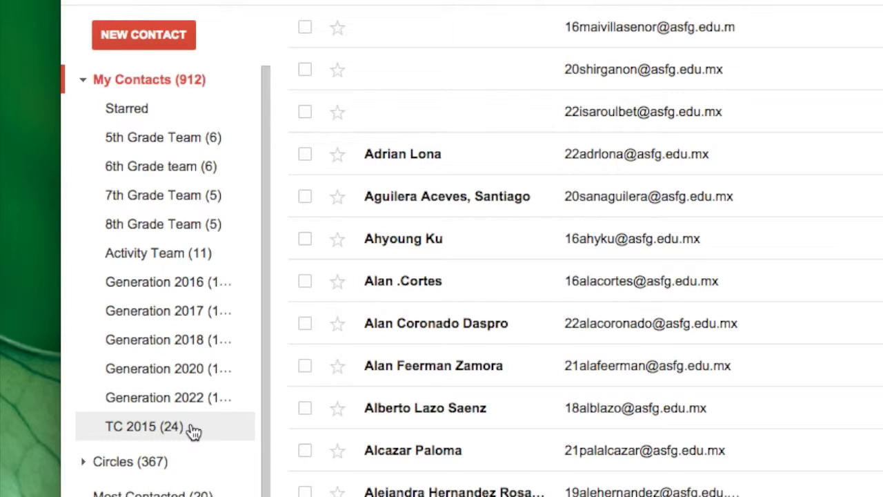
# Step: Delete the Generation 2016 group while keeping its contacts
pyautogui.click(189, 290)
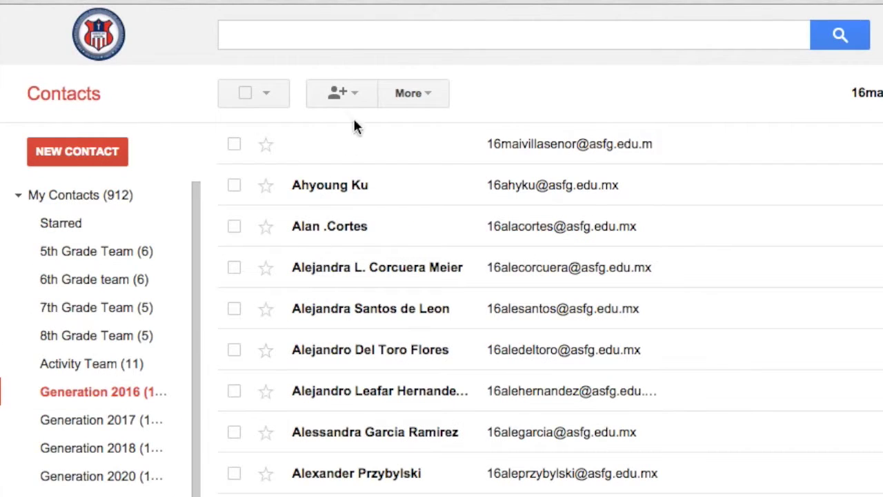
pyautogui.click(402, 95)
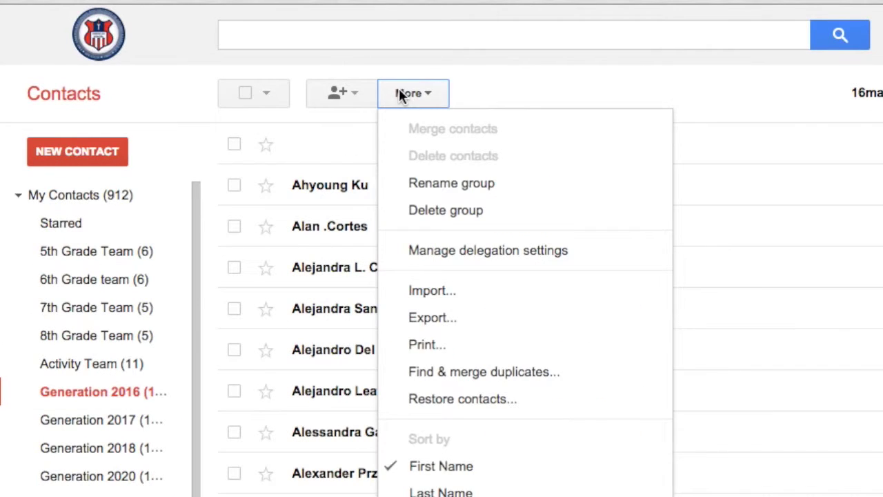
pyautogui.click(501, 209)
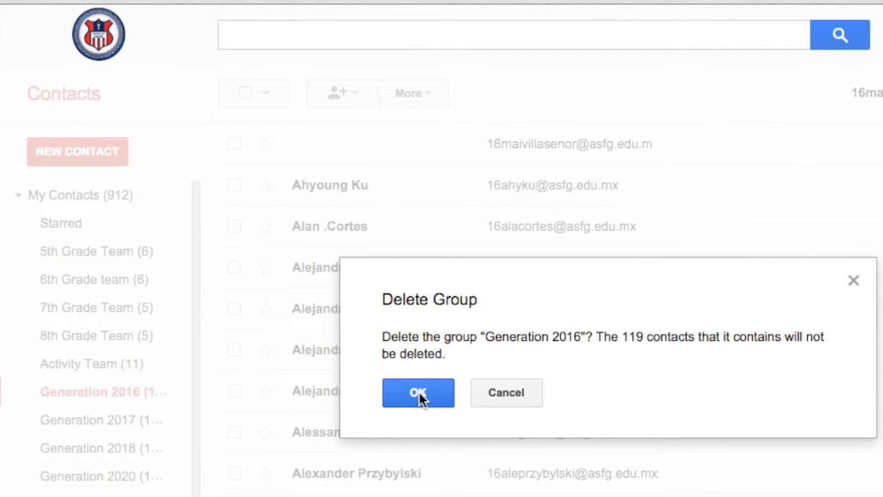
pyautogui.click(419, 394)
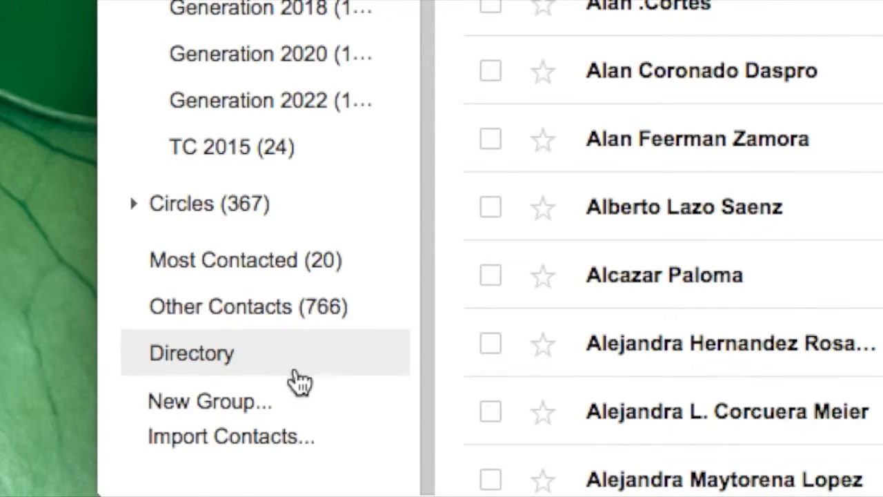
# Step: Create a contact group named 'P1 LA' and open it
pyautogui.click(213, 405)
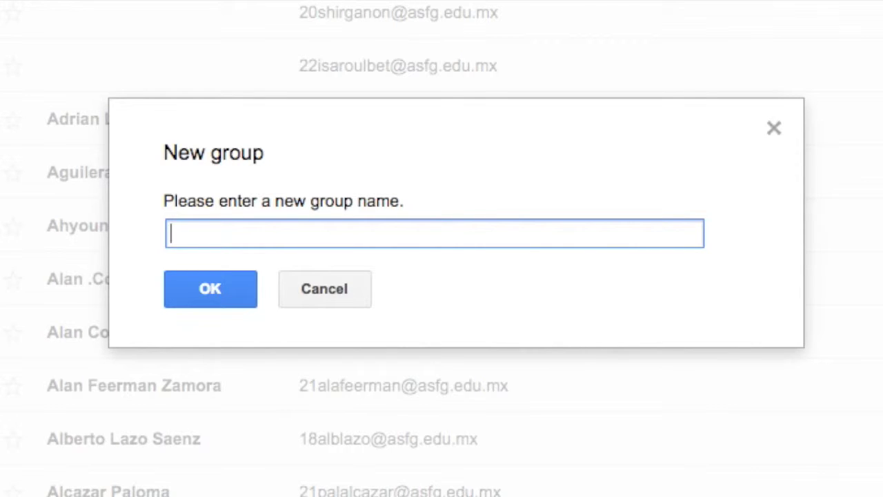
pyautogui.write('P1 LA')
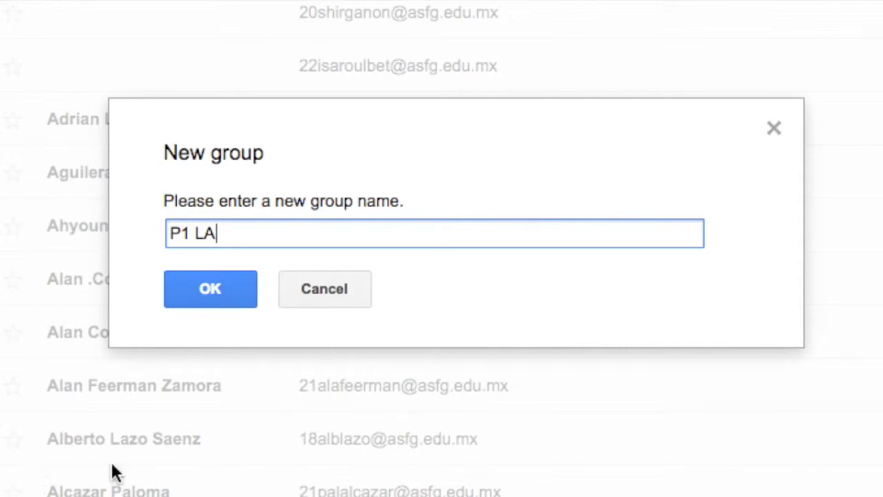
pyautogui.click(250, 295)
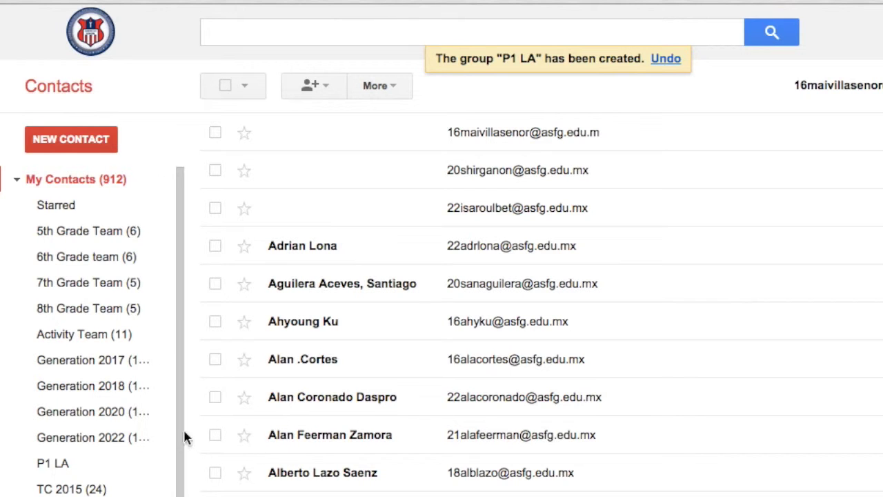
pyautogui.click(54, 464)
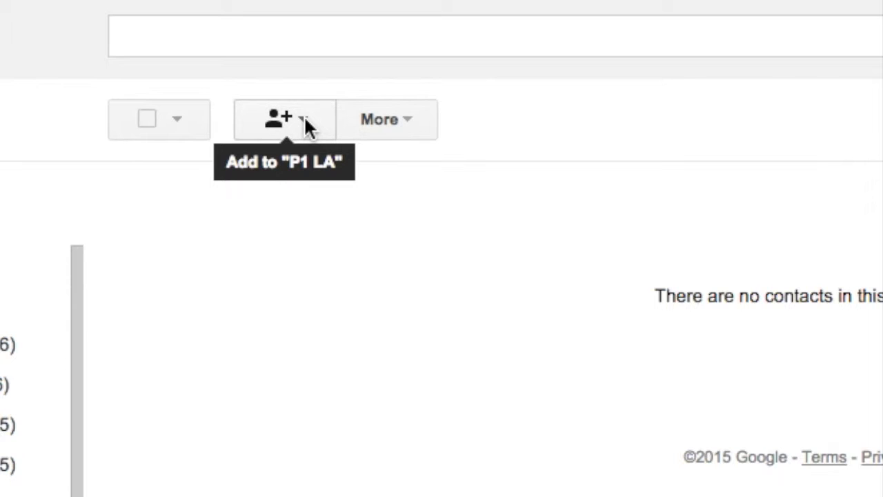
# Step: Paste the 25 copied 1st-period usernames into the P1 LA group and add them
pyautogui.click(304, 118)
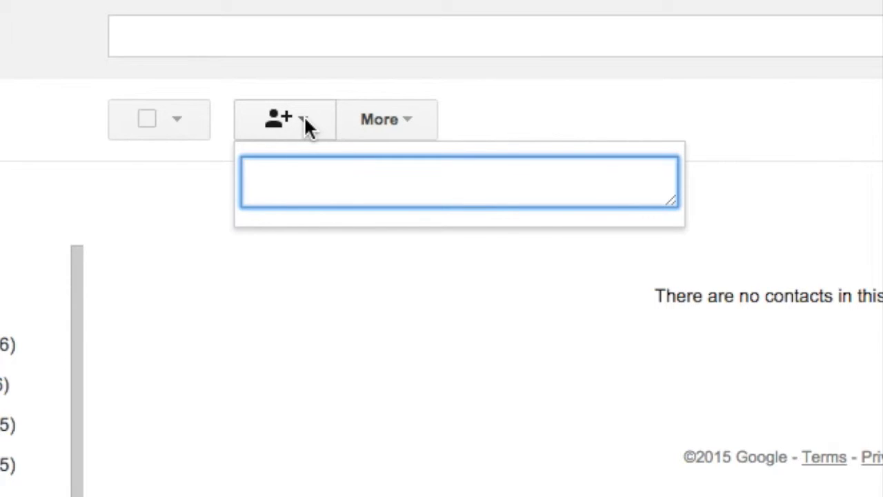
pyautogui.hotkey('ctrl', 'v')
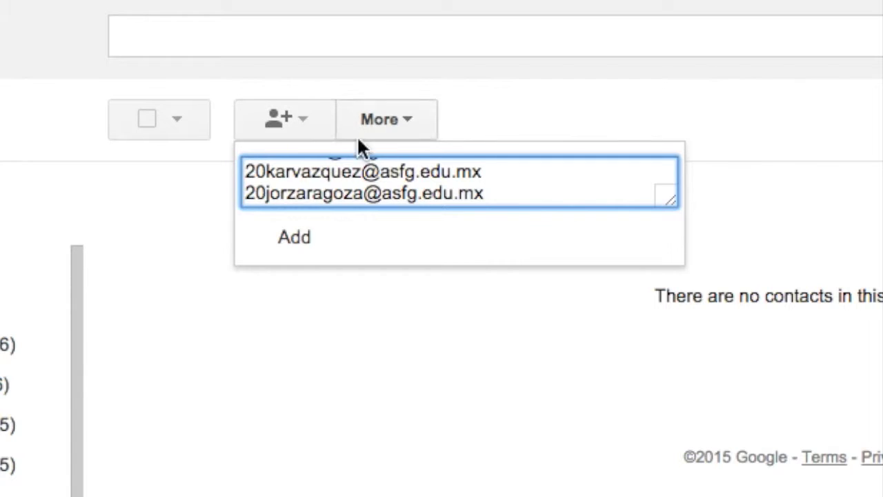
pyautogui.click(414, 237)
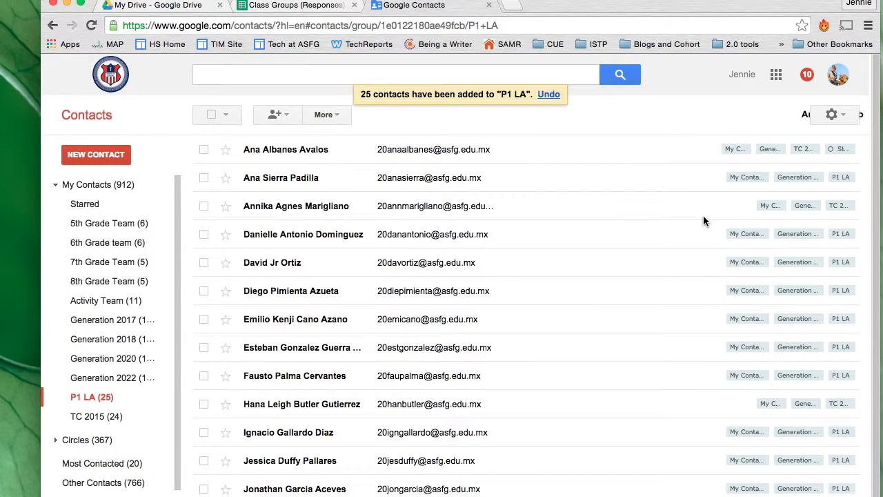
# Step: Create a new contact group named P3 LA and open it
pyautogui.scroll(-2, 112, 330)
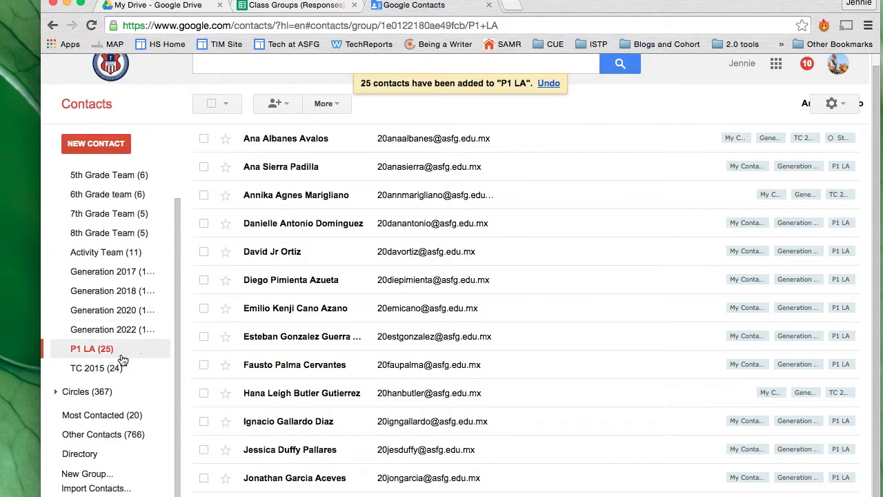
pyautogui.click(100, 474)
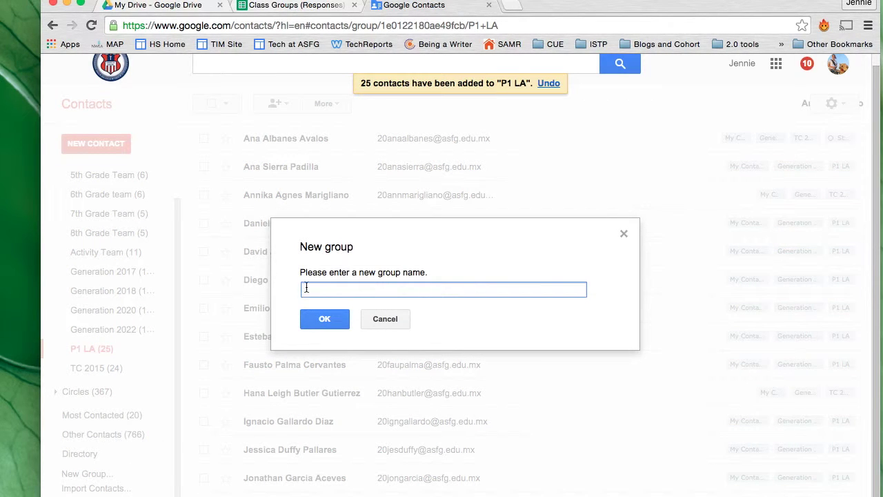
pyautogui.write('P3 LA')
pyautogui.press('Return')
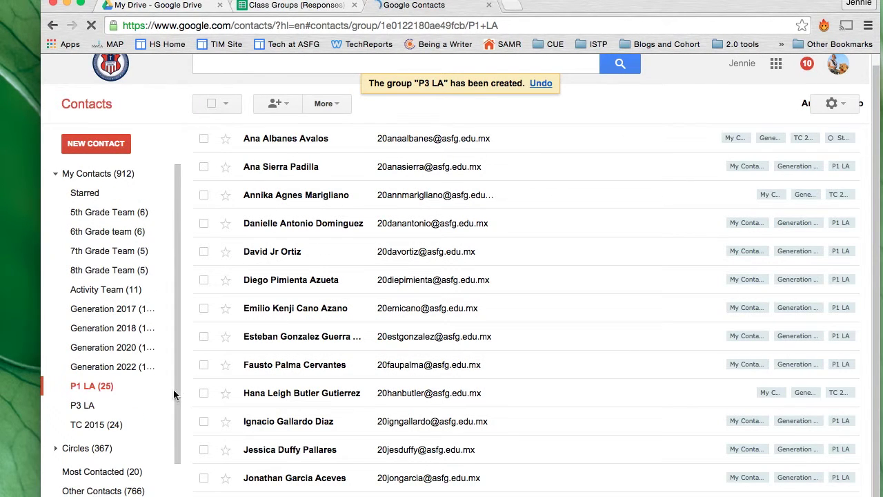
pyautogui.click(135, 406)
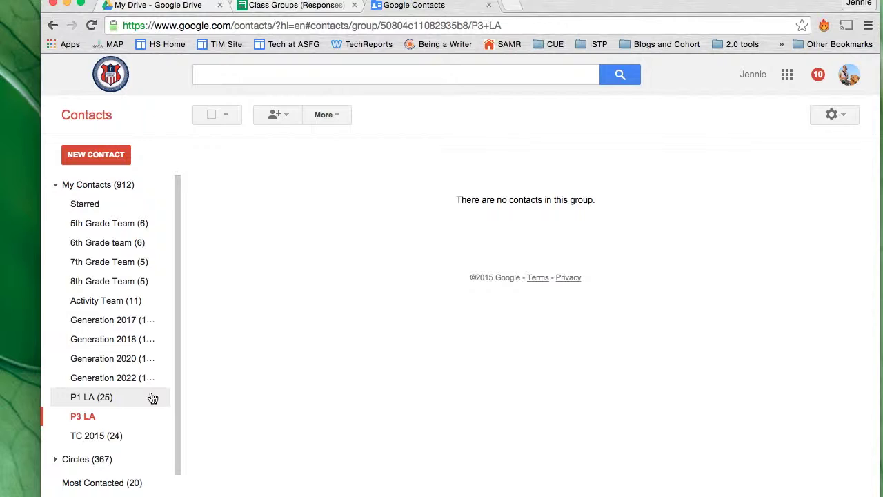
# Step: Select the 3rd-period usernames in column C of the Class Groups responses sheet, starting at C27
pyautogui.click(304, 8)
pyautogui.scroll(-6, 465, 316)
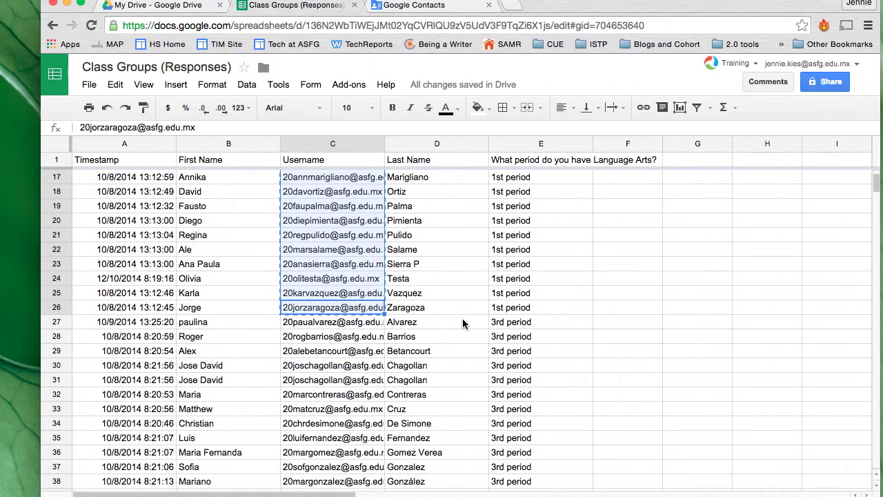
pyautogui.click(513, 278)
pyautogui.moveTo(359, 283); pyautogui.dragTo(345, 392)
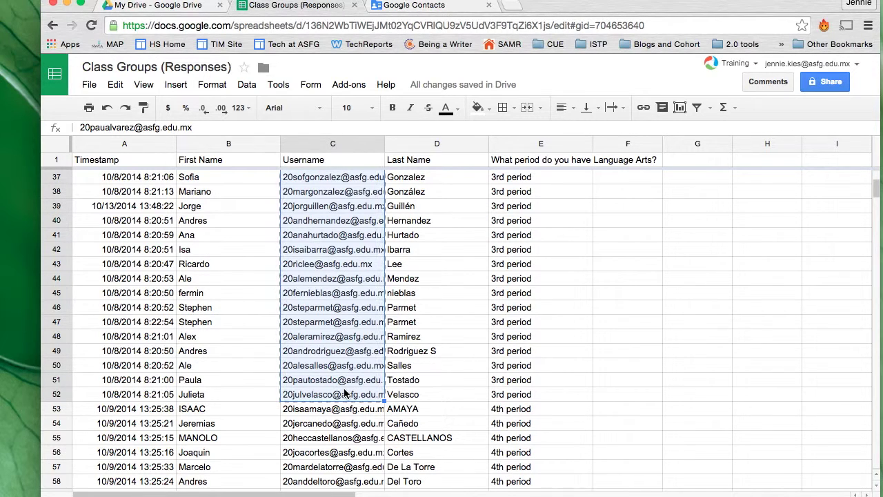
# Step: Paste the copied 3rd-period addresses into the P3 LA group and add them
pyautogui.click(417, 6)
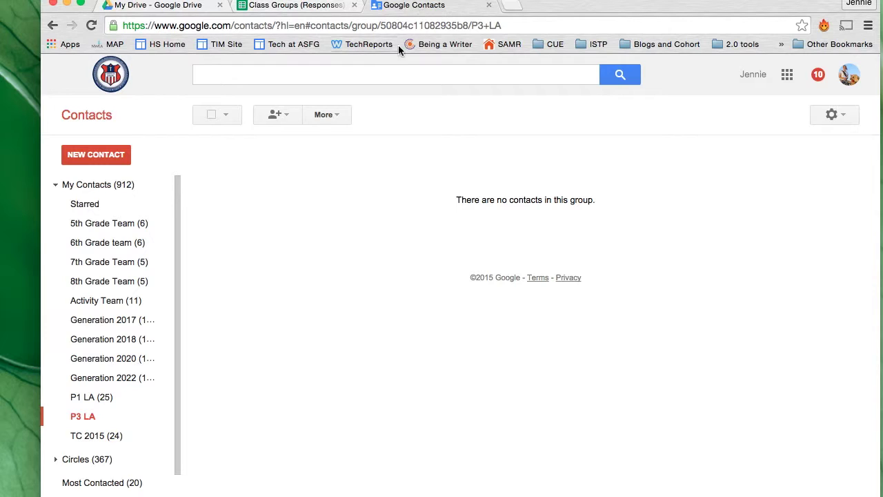
pyautogui.click(279, 115)
pyautogui.press('super+v')
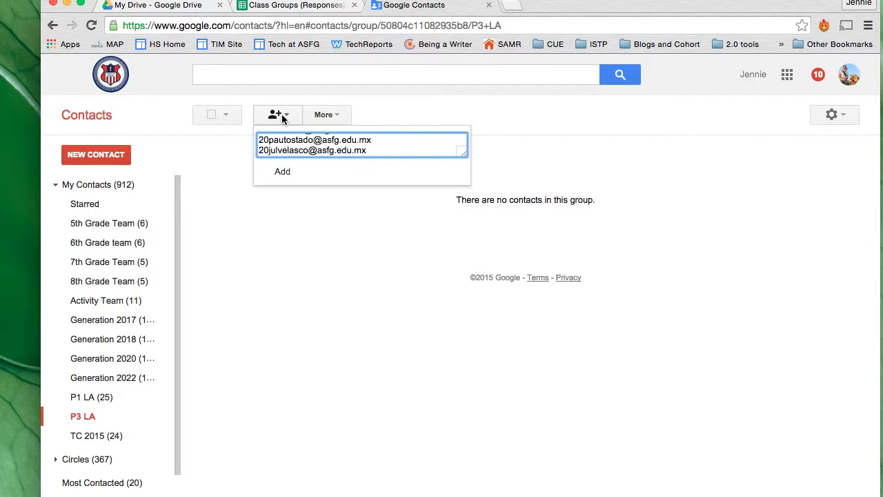
pyautogui.click(285, 172)
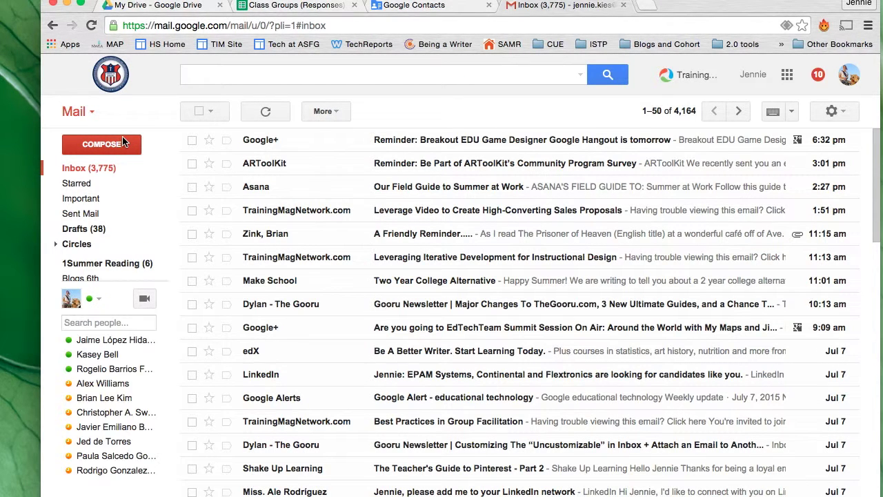
# Step: Start a new Gmail message addressed to the P1 LA group
pyautogui.click(124, 142)
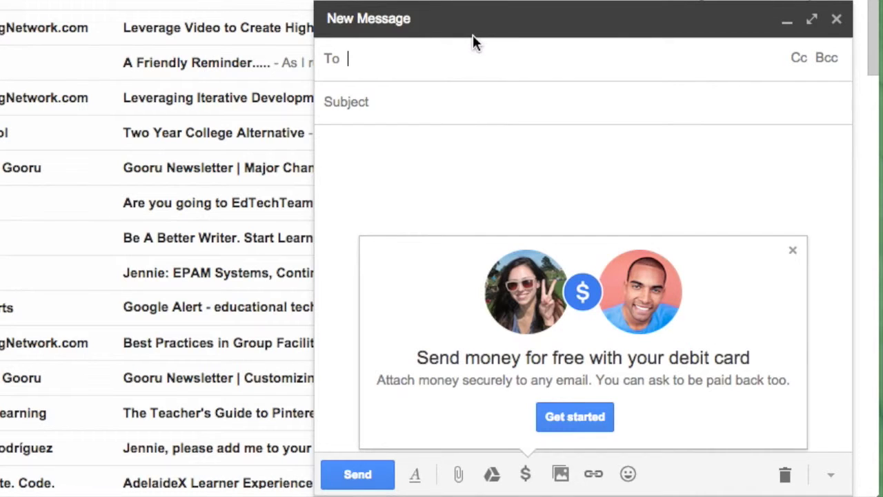
pyautogui.write('P1')
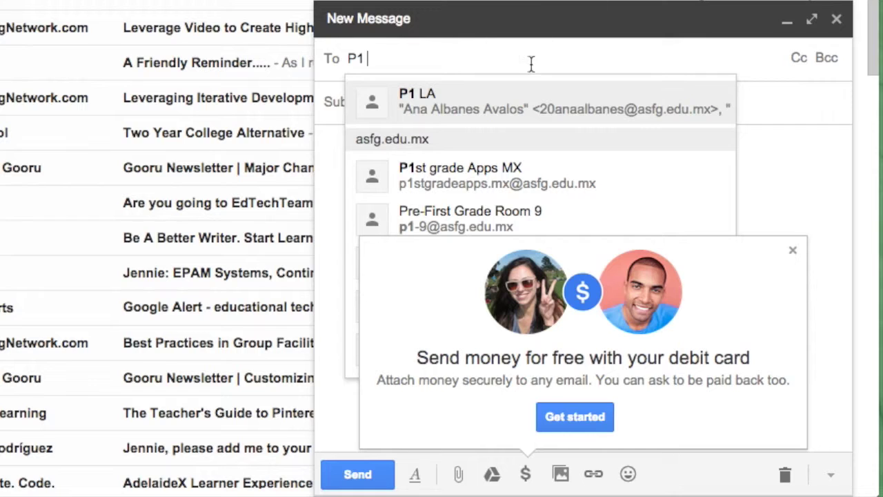
pyautogui.click(505, 90)
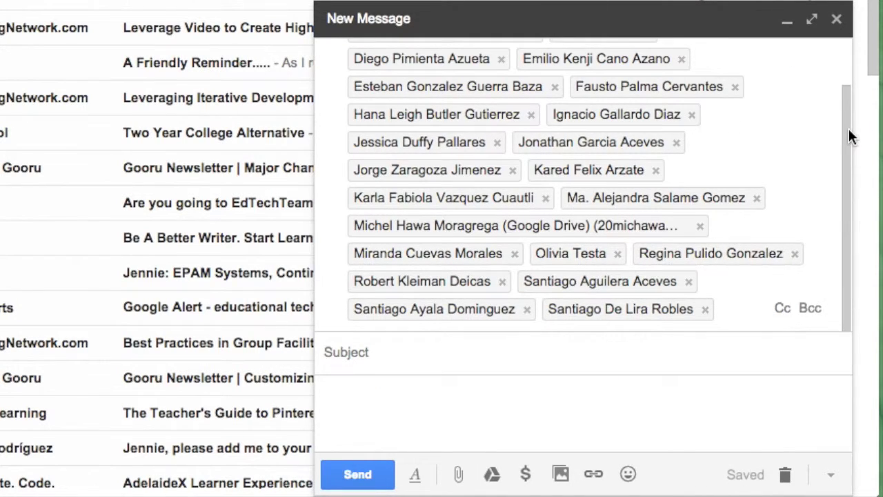
pyautogui.hotkey('ctrl', 'a')
pyautogui.click(833, 101)
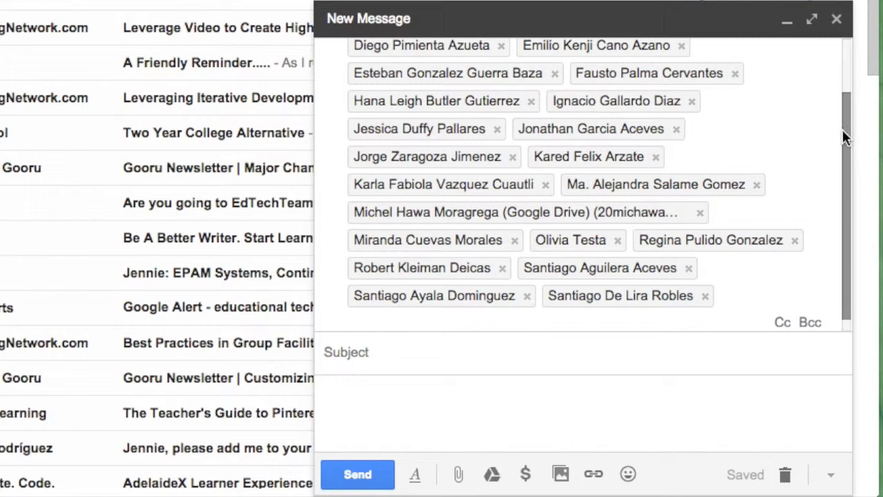
pyautogui.scroll(-1, 843, 121)
# Step: Enter subject 'P1 LA Announcement' and a body starting 'Hello 1st period,' then 'Please remember...'
pyautogui.click(635, 343)
pyautogui.write('P1 LA Announcement')
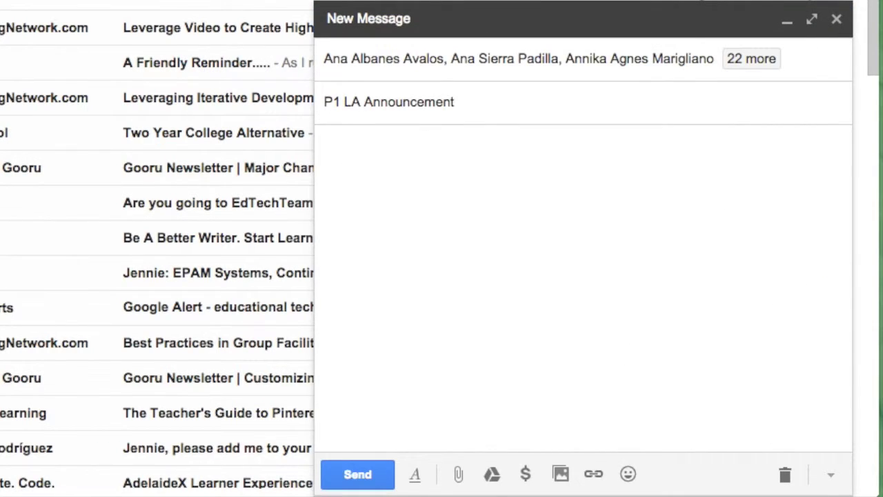
pyautogui.press('Tab')
pyautogui.write('Hello 1st period,')
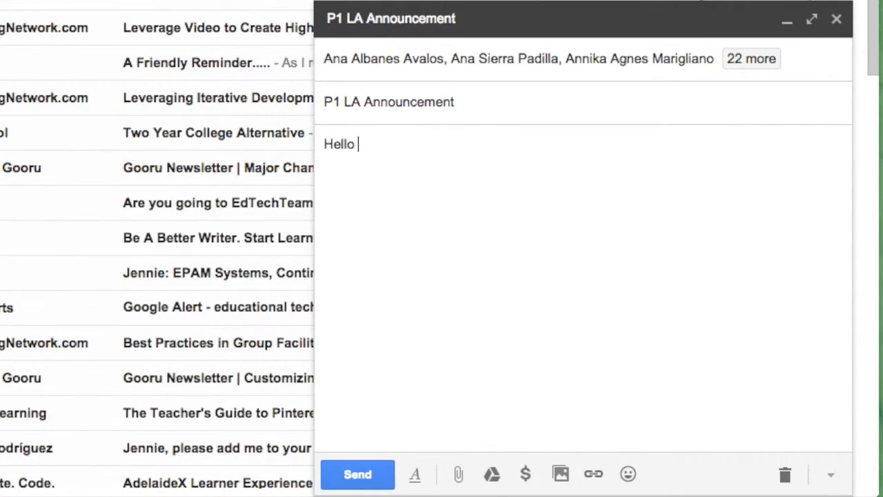
pyautogui.press('Return')
pyautogui.write('Please remember............')
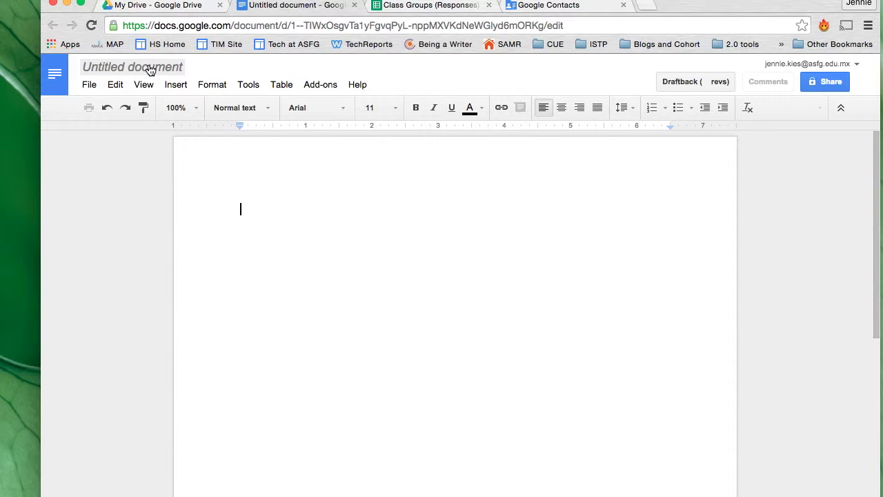
# Step: Replace the Untitled document name with '1st Period Collaboration Document'
pyautogui.click(149, 68)
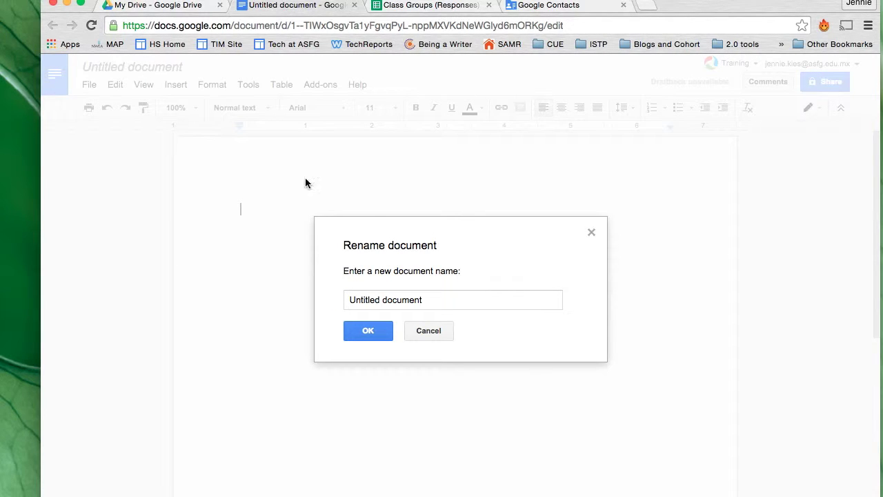
pyautogui.moveTo(438, 300); pyautogui.dragTo(332, 300)
pyautogui.write('1st Pe')
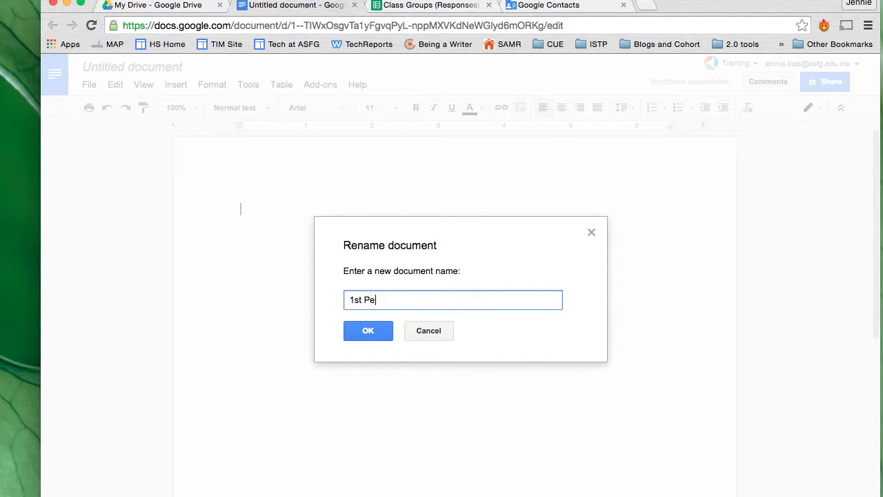
pyautogui.write('riod Collaboration Document')
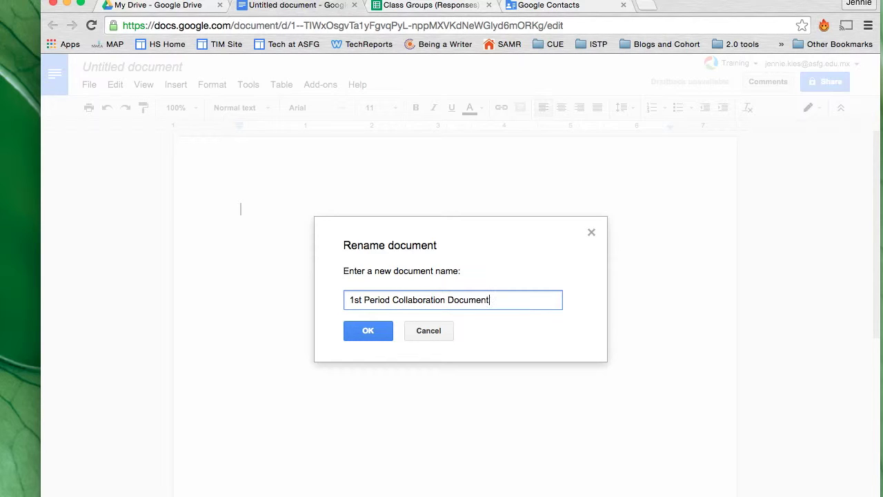
pyautogui.click(378, 333)
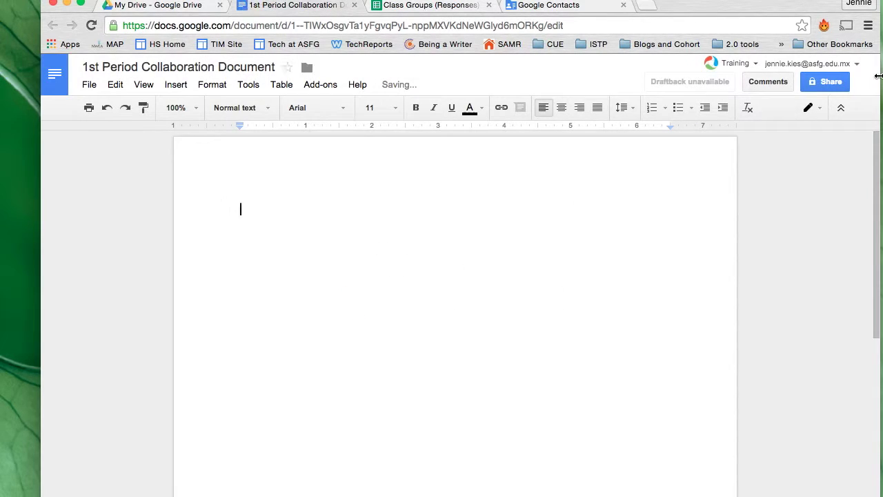
pyautogui.click(845, 82)
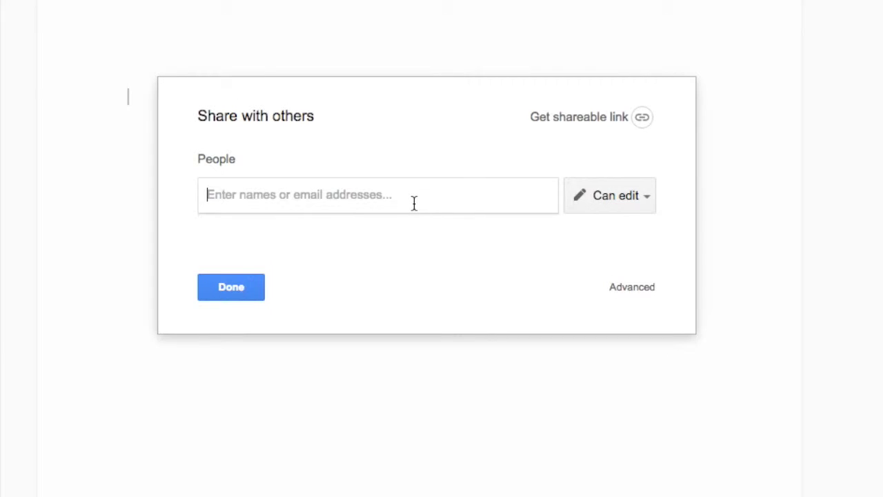
# Step: Add the P1 LA group as document collaborators, keeping Can edit access
pyautogui.write('P1')
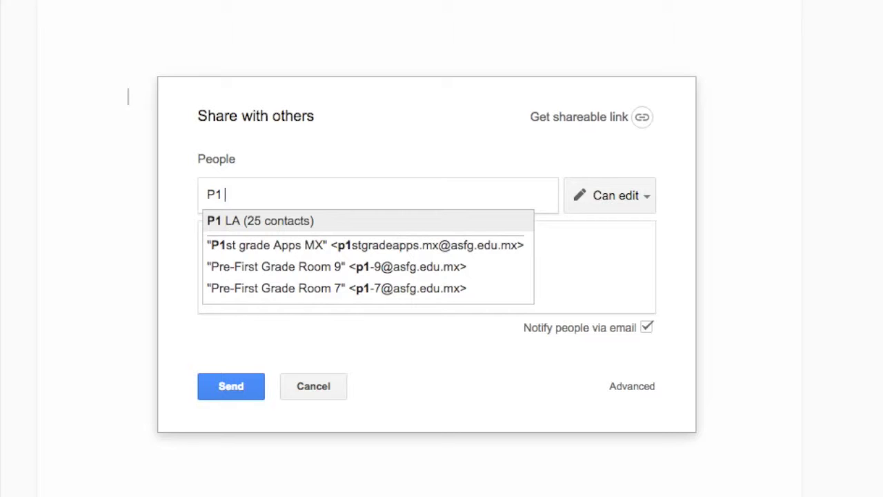
pyautogui.click(390, 219)
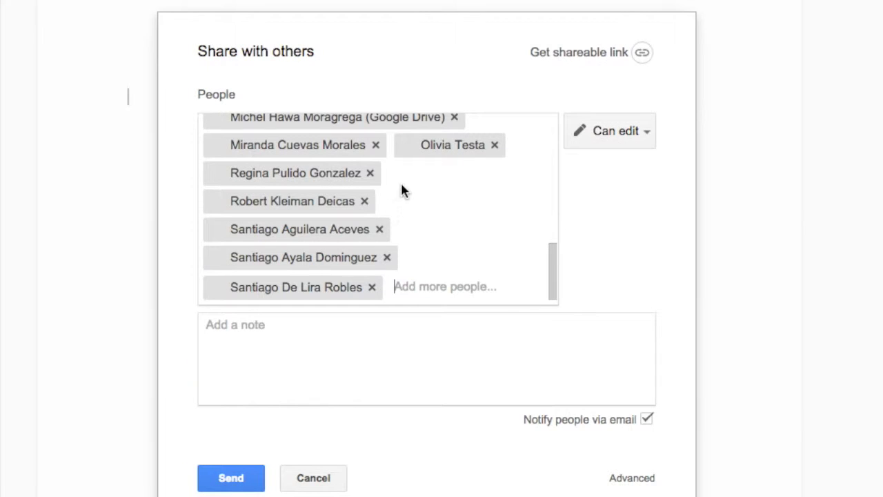
pyautogui.click(628, 142)
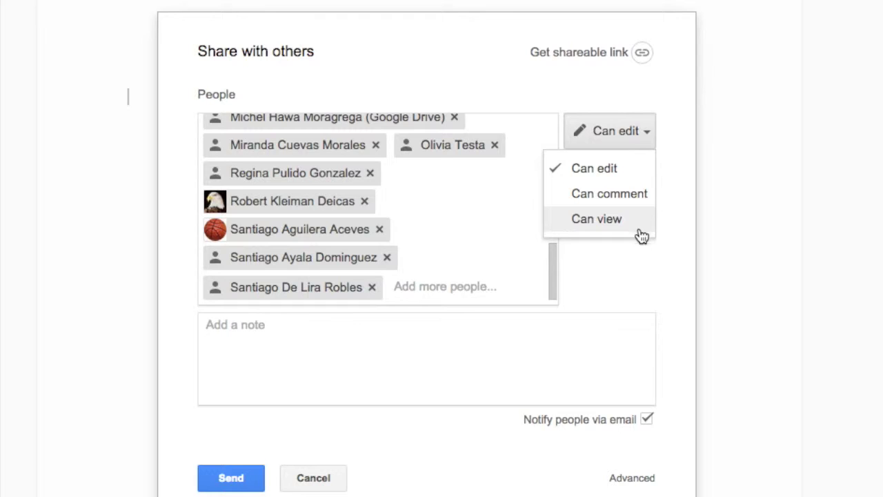
pyautogui.click(650, 261)
# Step: Write the sharing note 'Hello 1st period,' followed by 'We will use this document to...'
pyautogui.click(608, 330)
pyautogui.write('He')
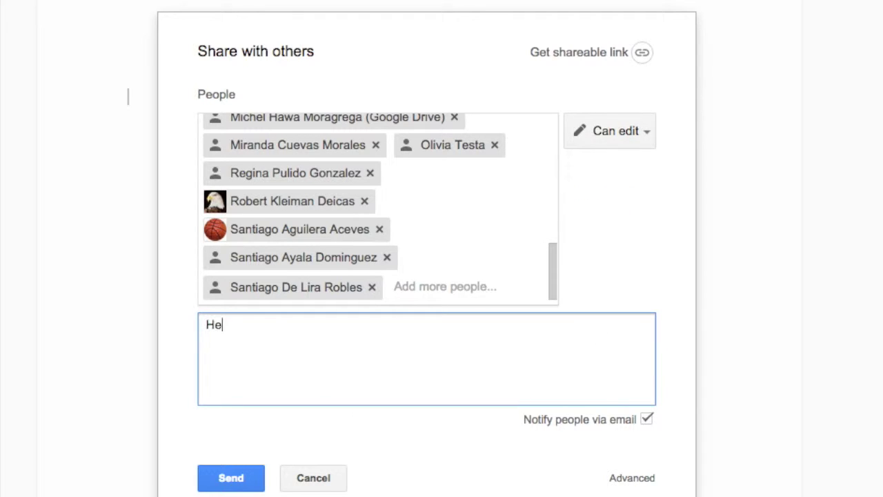
pyautogui.write('llo 1st peirod')
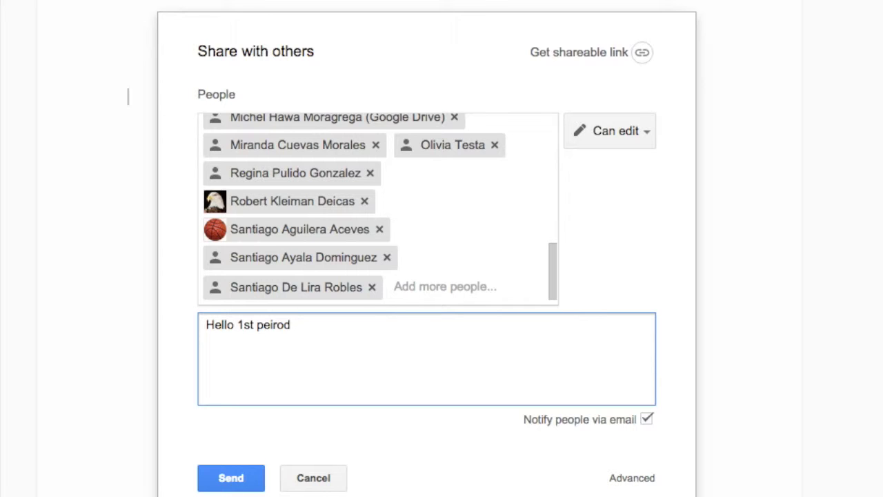
pyautogui.press('BackSpace')
pyautogui.press('BackSpace')
pyautogui.press('BackSpace')
pyautogui.press('BackSpace')
pyautogui.write('riod,')
pyautogui.press('Return')
pyautogui.write('We will u')
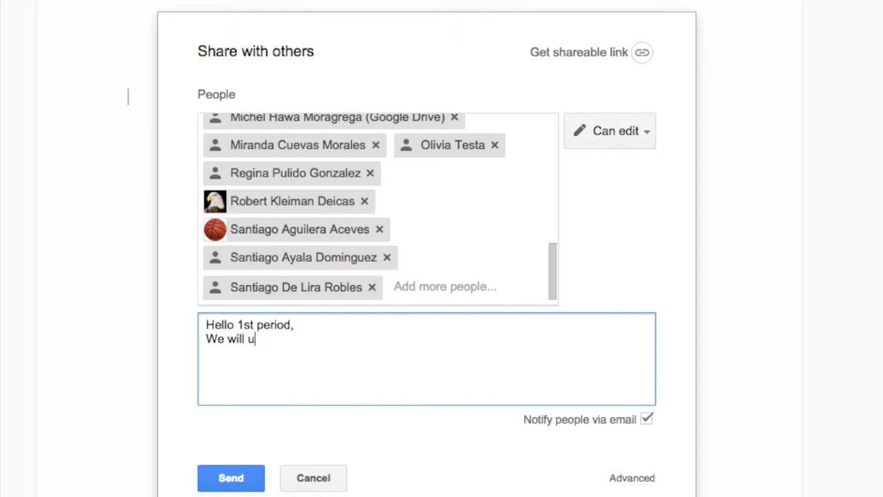
pyautogui.write('se this document to ')
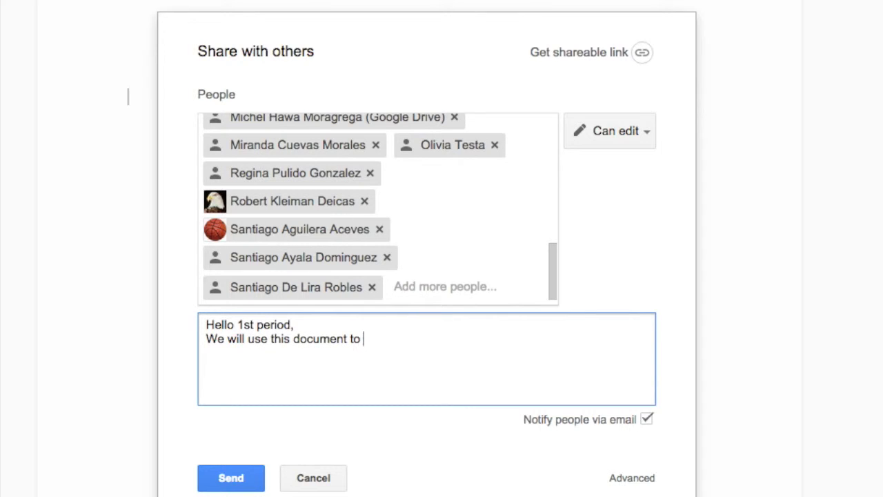
pyautogui.write('.....')
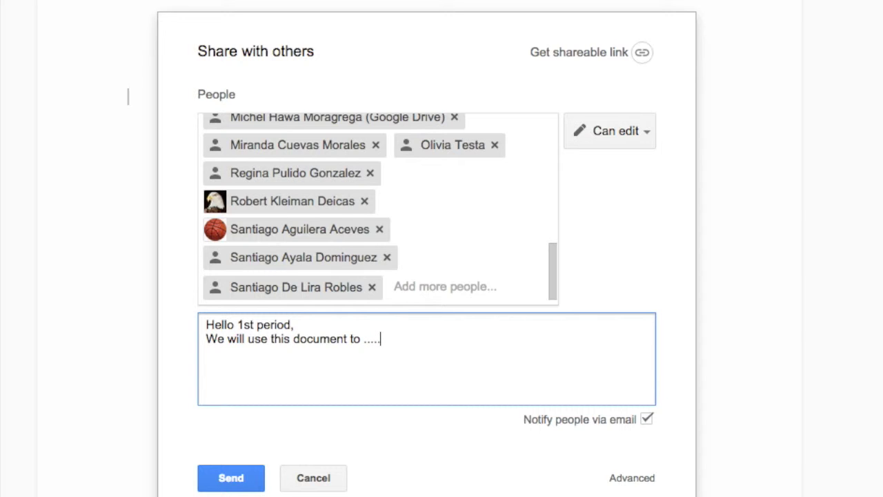